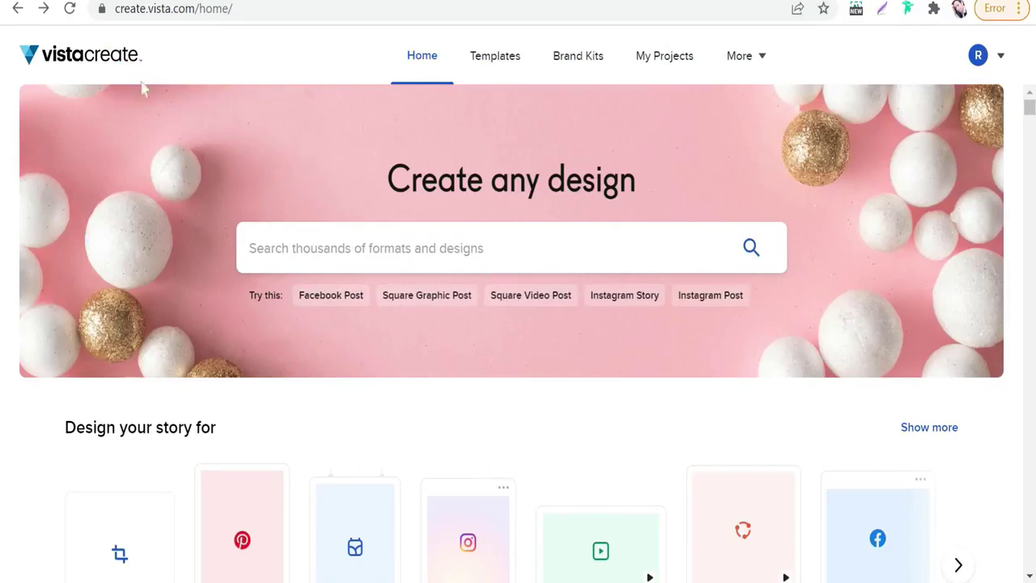
- Create a blank custom-size design with width 3000 and height 3000 px
{"action": "scroll", "coordinate": [243, 308], "scroll_direction": "down", "scroll_amount": 2}
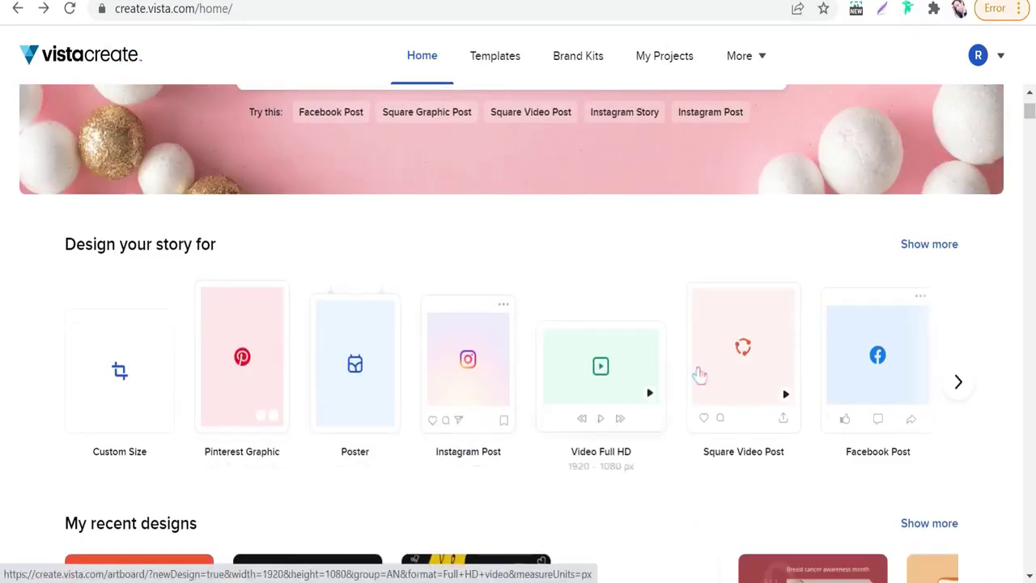
{"action": "scroll", "coordinate": [493, 323], "scroll_direction": "up", "scroll_amount": 1}
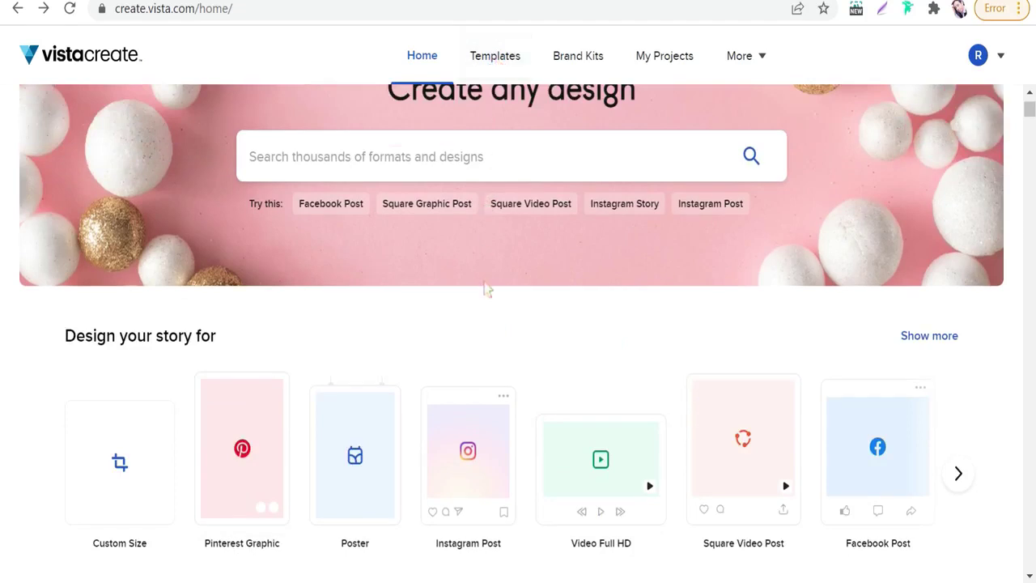
{"action": "left_click", "coordinate": [122, 466]}
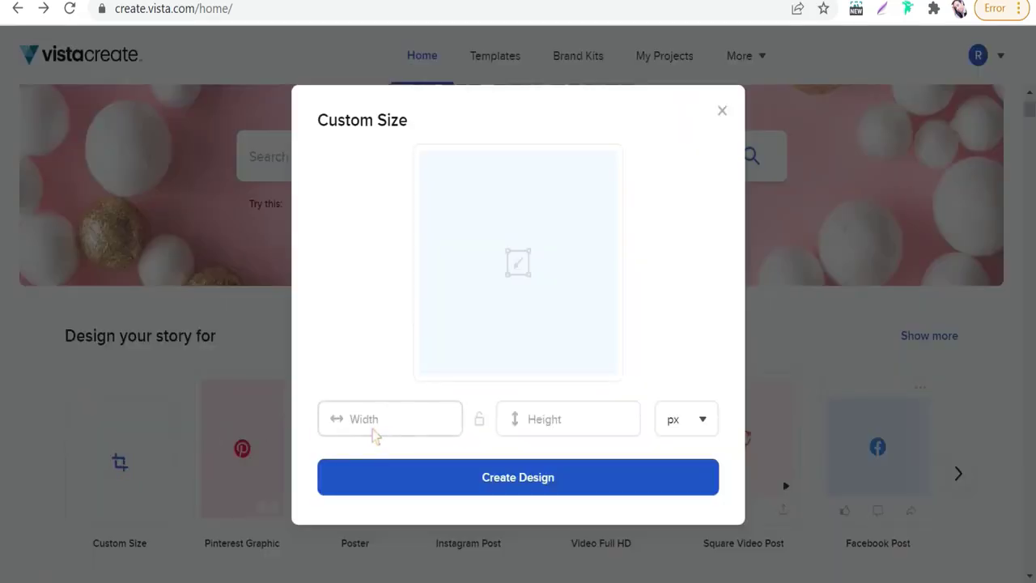
{"action": "left_click", "coordinate": [387, 421]}
{"action": "type", "text": "3"}
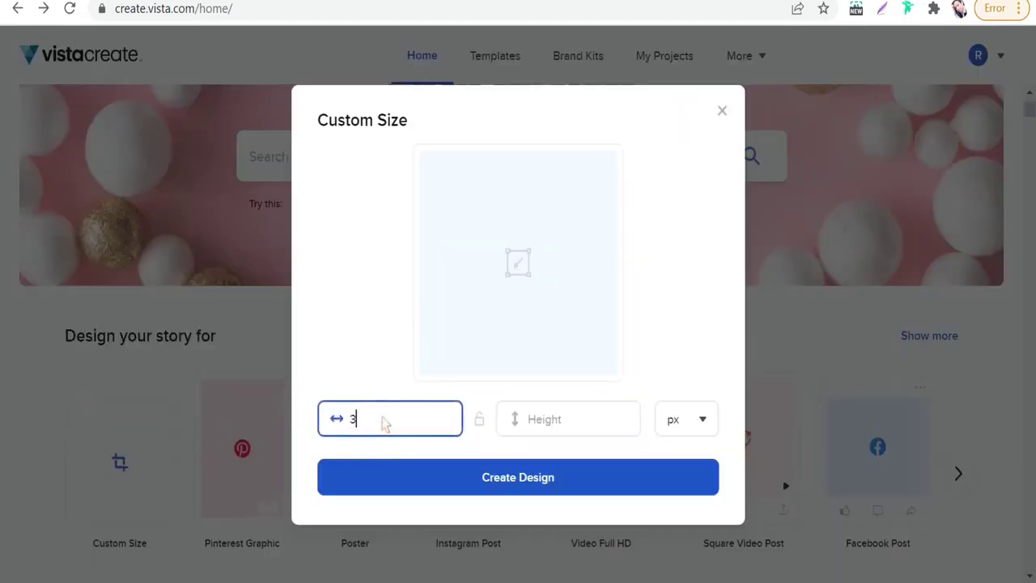
{"action": "type", "text": "000"}
{"action": "left_click", "coordinate": [560, 419]}
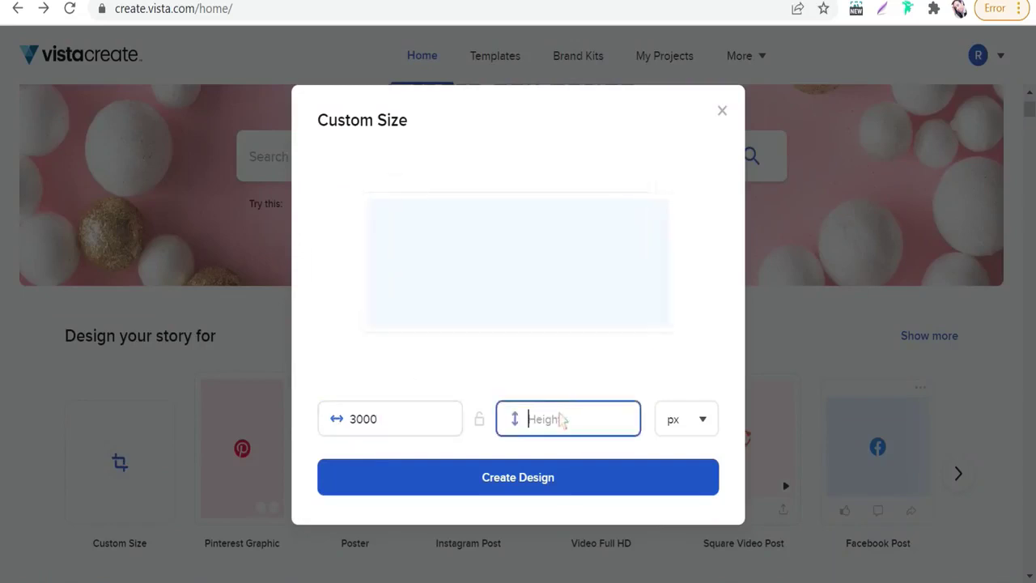
{"action": "type", "text": "3000"}
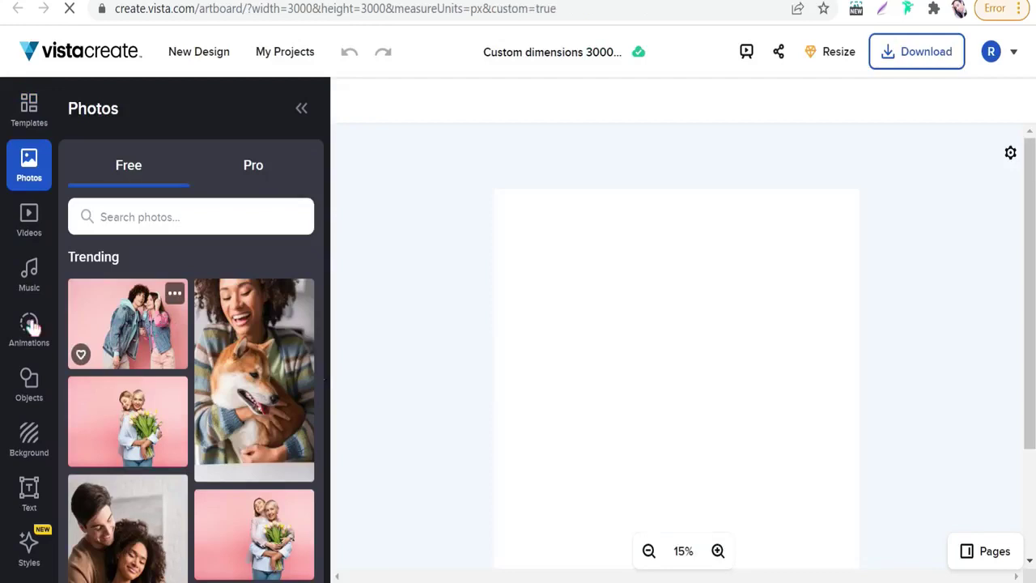
- Browse the Text panel's styles and show the uploaded custom fonts (wilder, Snowman, Mada)
{"action": "left_click", "coordinate": [29, 493]}
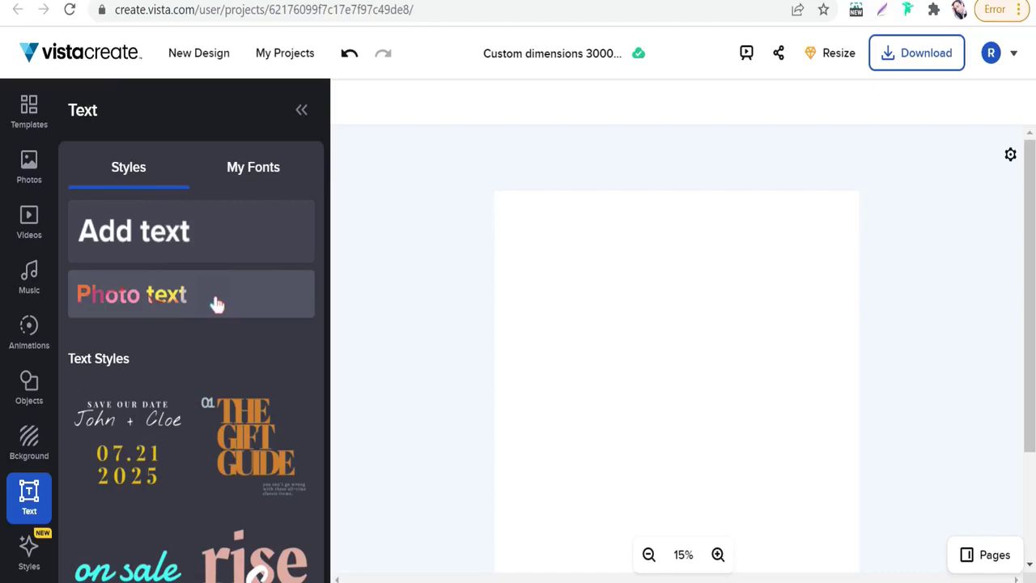
{"action": "scroll", "coordinate": [217, 407], "scroll_direction": "down", "scroll_amount": 1}
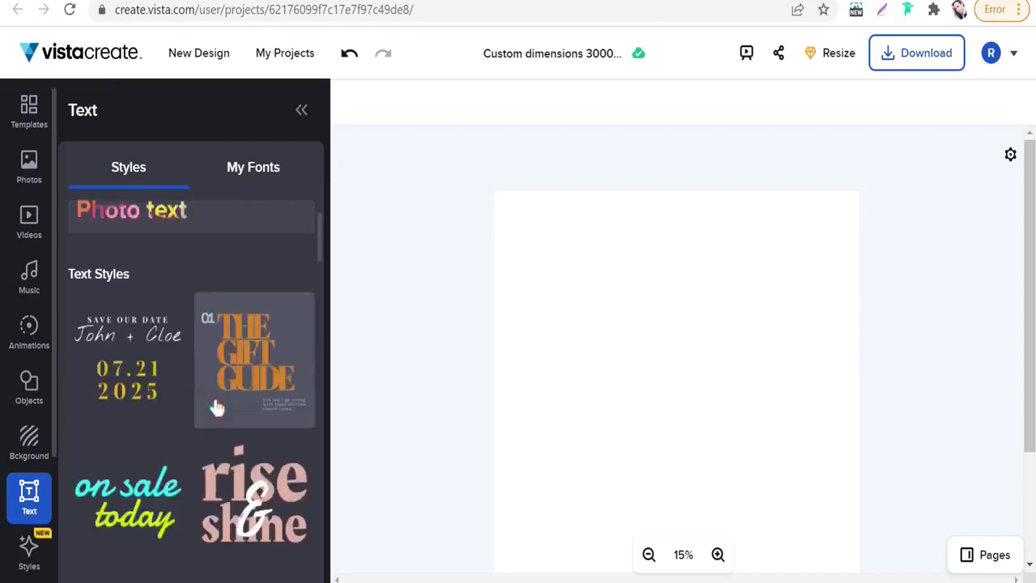
{"action": "scroll", "coordinate": [217, 407], "scroll_direction": "down", "scroll_amount": 10}
{"action": "scroll", "coordinate": [217, 407], "scroll_direction": "up", "scroll_amount": 8}
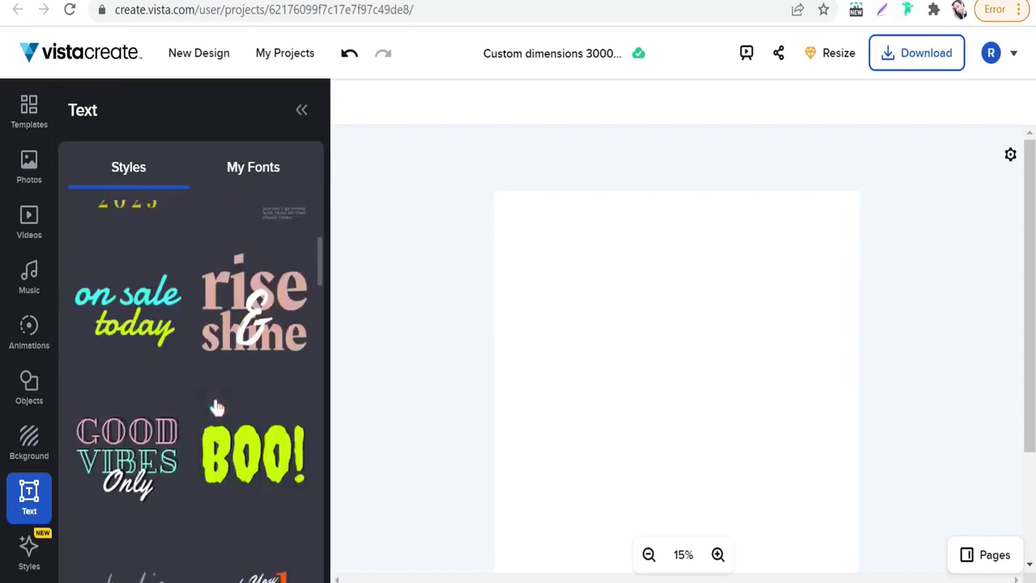
{"action": "scroll", "coordinate": [214, 405], "scroll_direction": "up", "scroll_amount": 3}
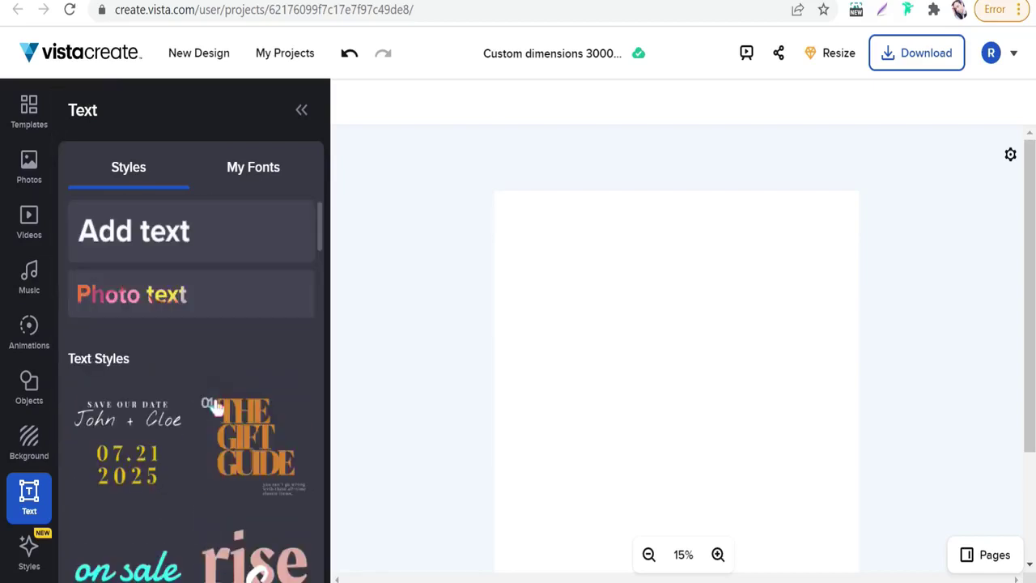
{"action": "left_click", "coordinate": [254, 168]}
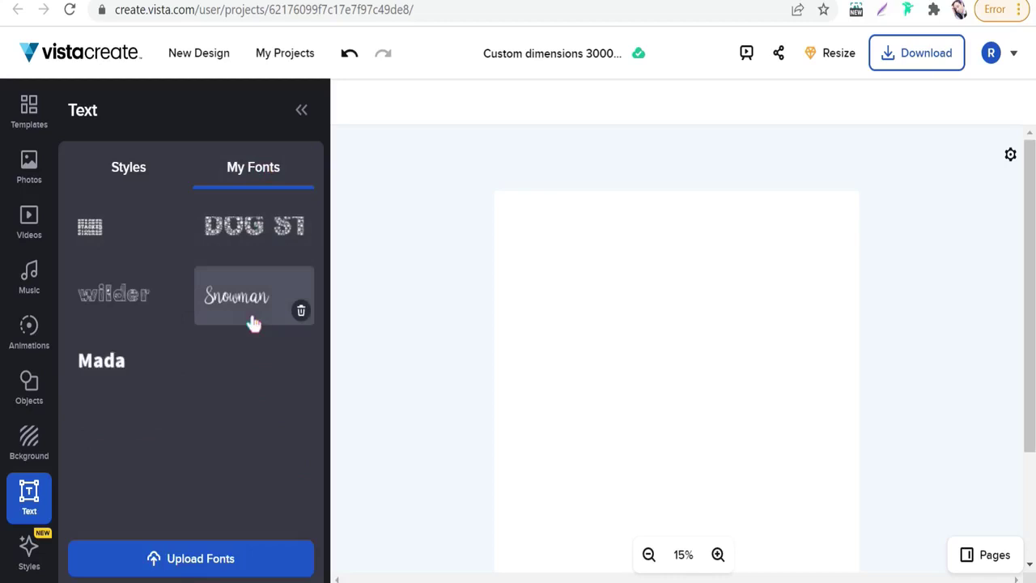
- Upload 'Love It Font by Dani 7NTypes' from the Love-It folder and reload the editor
{"action": "left_click", "coordinate": [171, 566]}
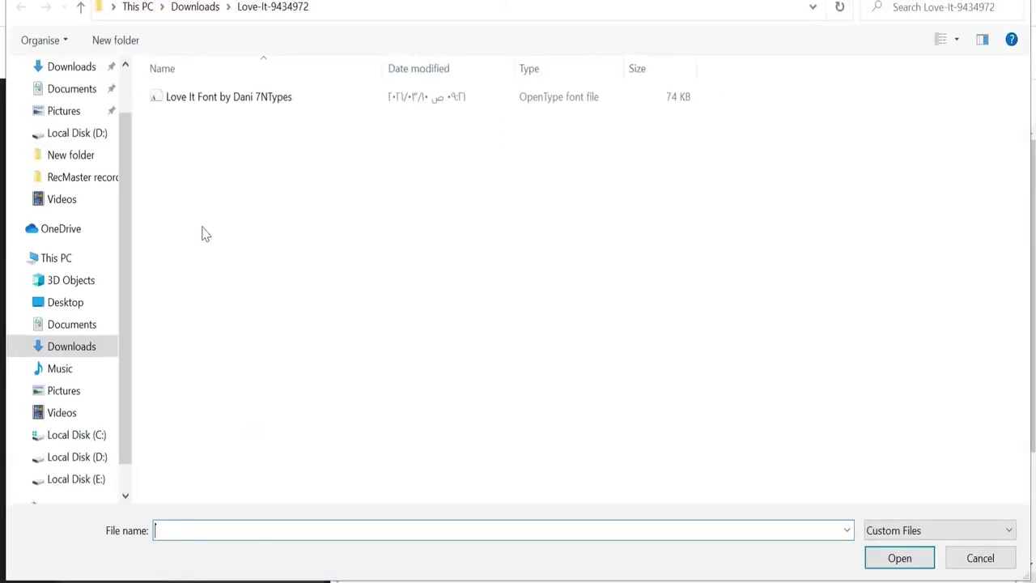
{"action": "left_click", "coordinate": [217, 98]}
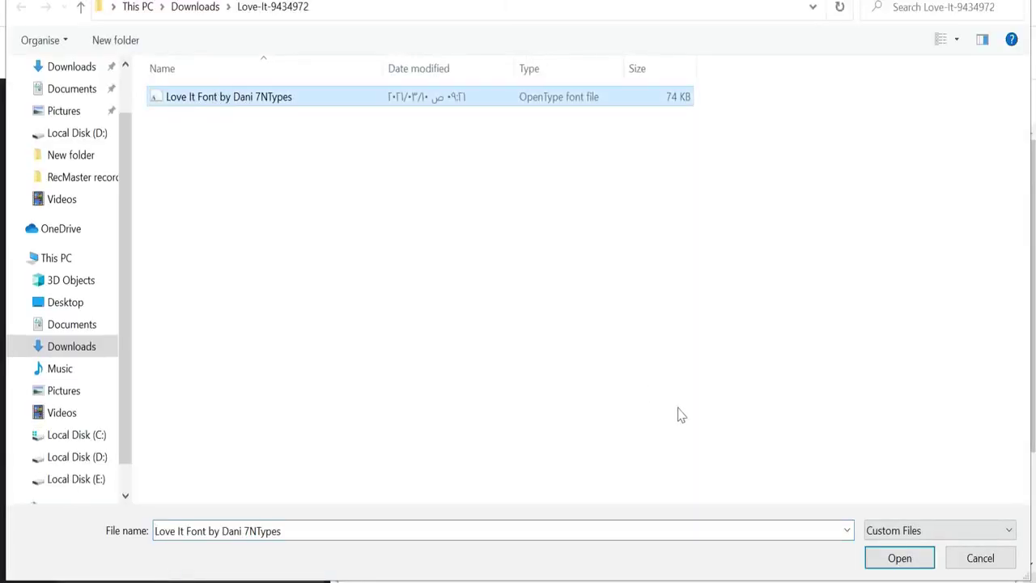
{"action": "left_click", "coordinate": [899, 560]}
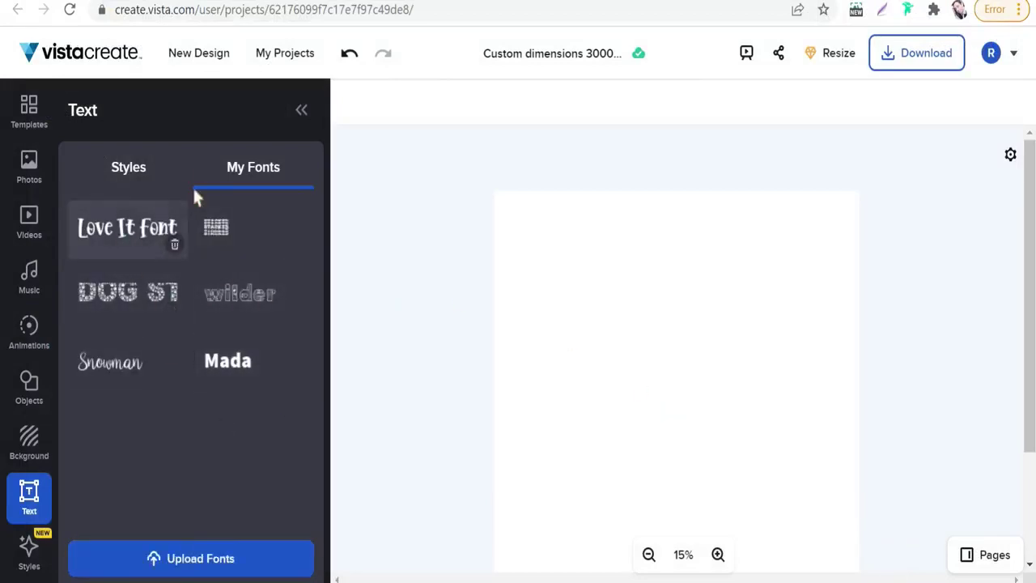
{"action": "left_click", "coordinate": [70, 12]}
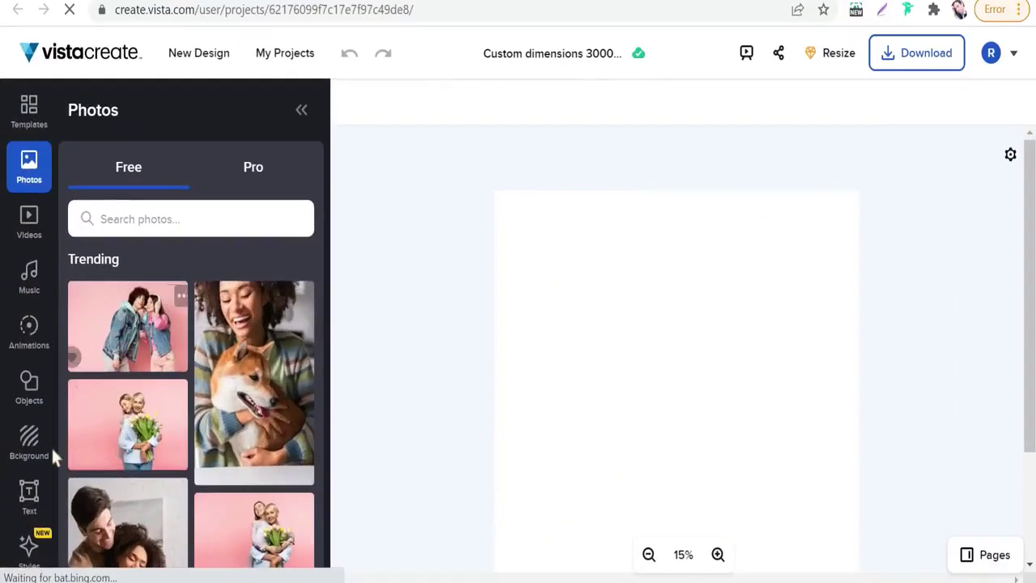
- Add a default text box to the canvas and enlarge it to font size 429
{"action": "scroll", "coordinate": [48, 453], "scroll_direction": "down", "scroll_amount": 1}
{"action": "left_click", "coordinate": [27, 411]}
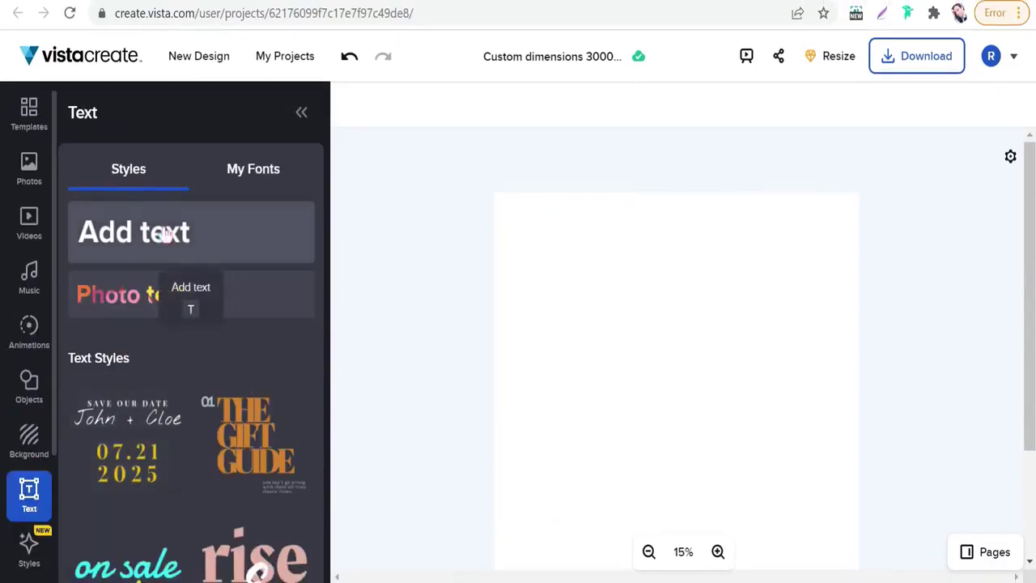
{"action": "left_click", "coordinate": [171, 233]}
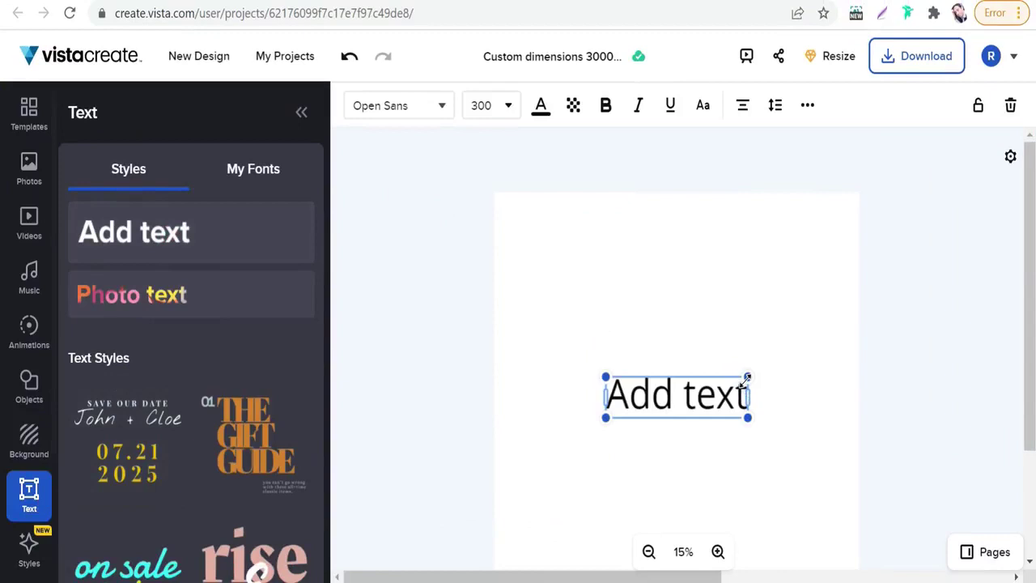
{"action": "left_click_drag", "start_coordinate": [748, 377], "coordinate": [803, 333]}
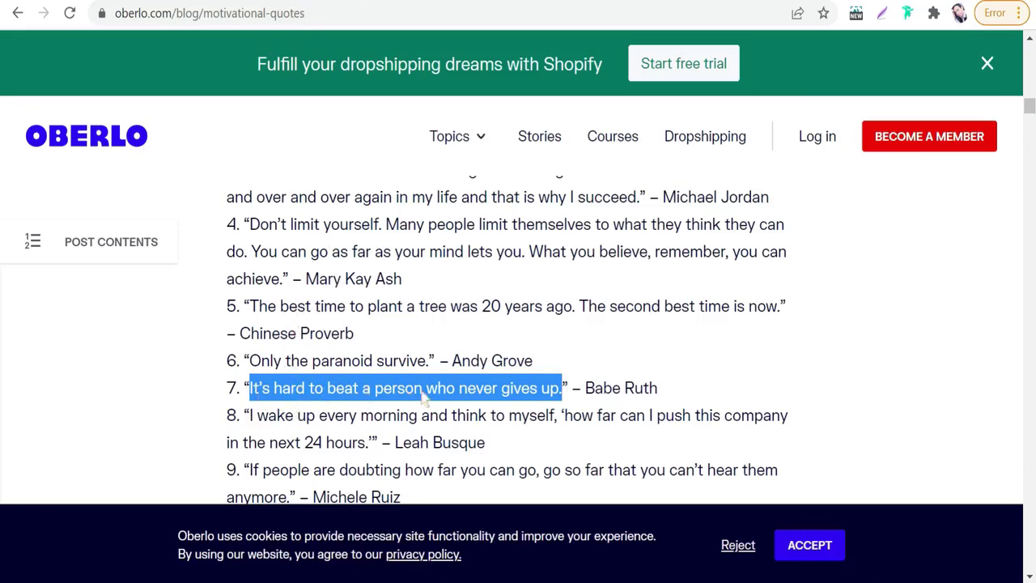
- Copy the never-give-up quote from the Oberlo web page
{"action": "right_click", "coordinate": [423, 392]}
{"action": "left_click", "coordinate": [440, 148]}
{"action": "mouse_move", "coordinate": [415, 122]}
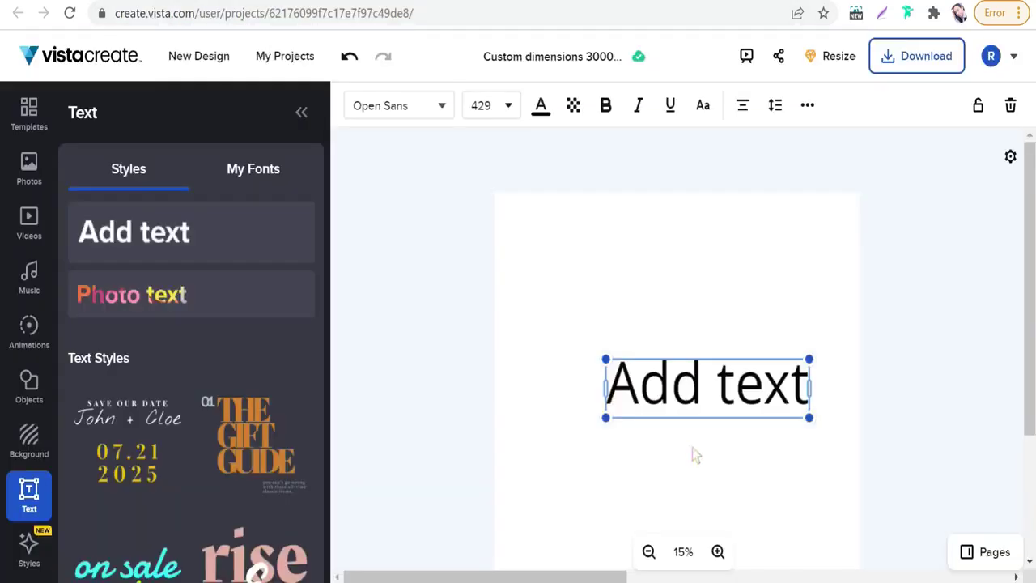
- Paste "It's hard to beat a person who never gives up." at size 371 and widen its box
{"action": "double_click", "coordinate": [695, 394]}
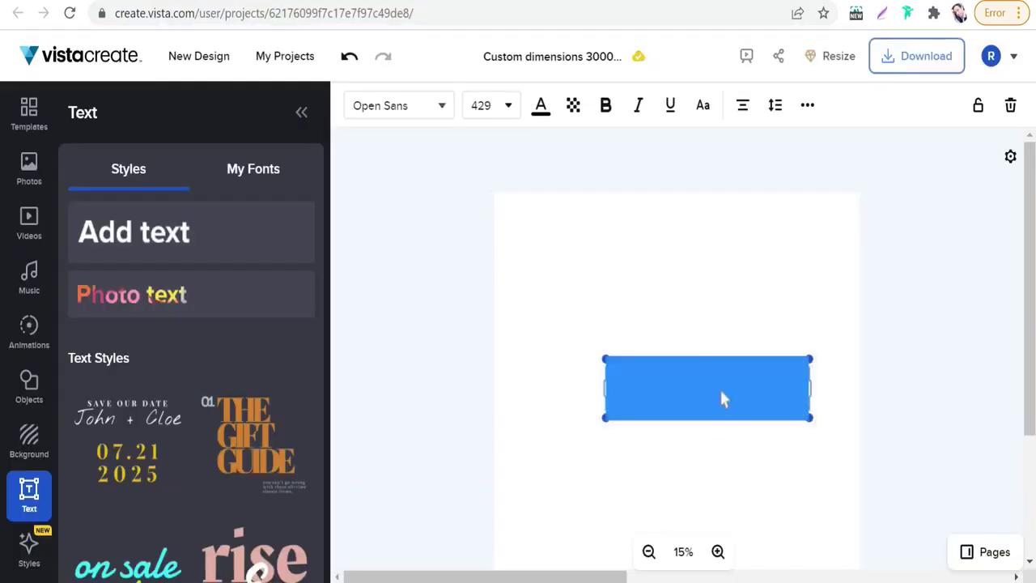
{"action": "key", "text": "ctrl+v"}
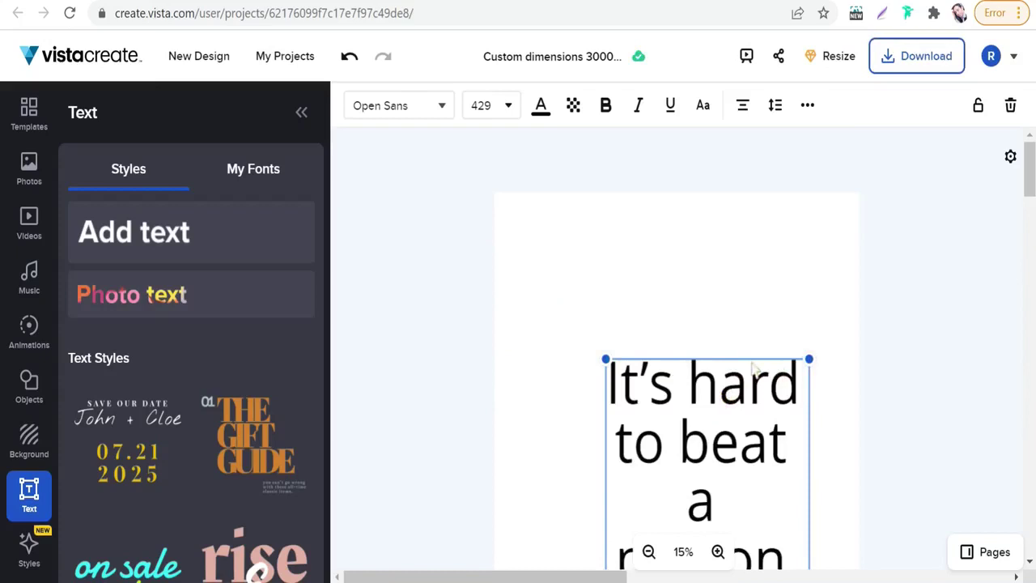
{"action": "left_click_drag", "start_coordinate": [810, 357], "coordinate": [708, 198]}
{"action": "scroll", "coordinate": [740, 328], "scroll_direction": "down", "scroll_amount": 2}
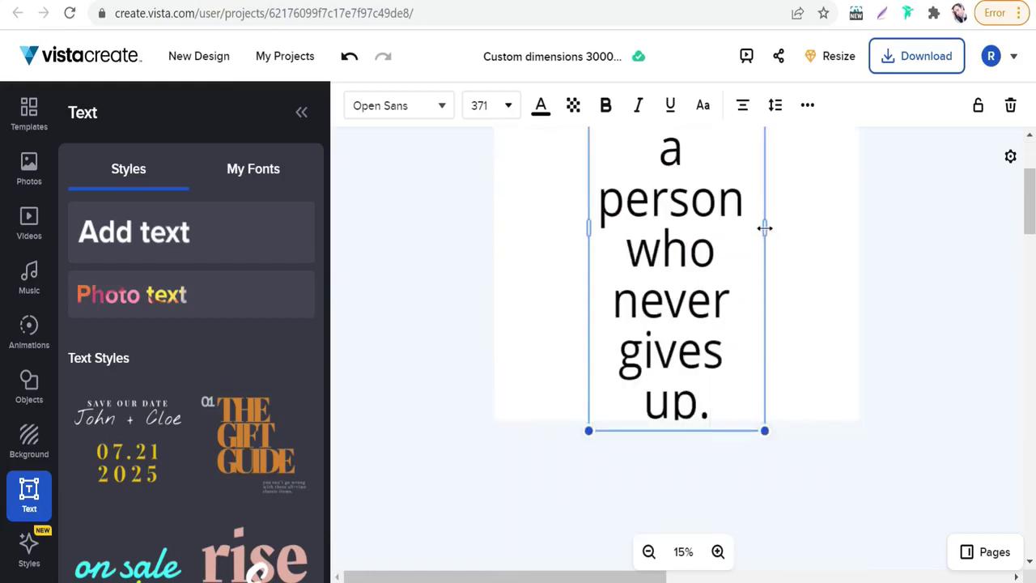
{"action": "left_click_drag", "start_coordinate": [780, 229], "coordinate": [807, 229]}
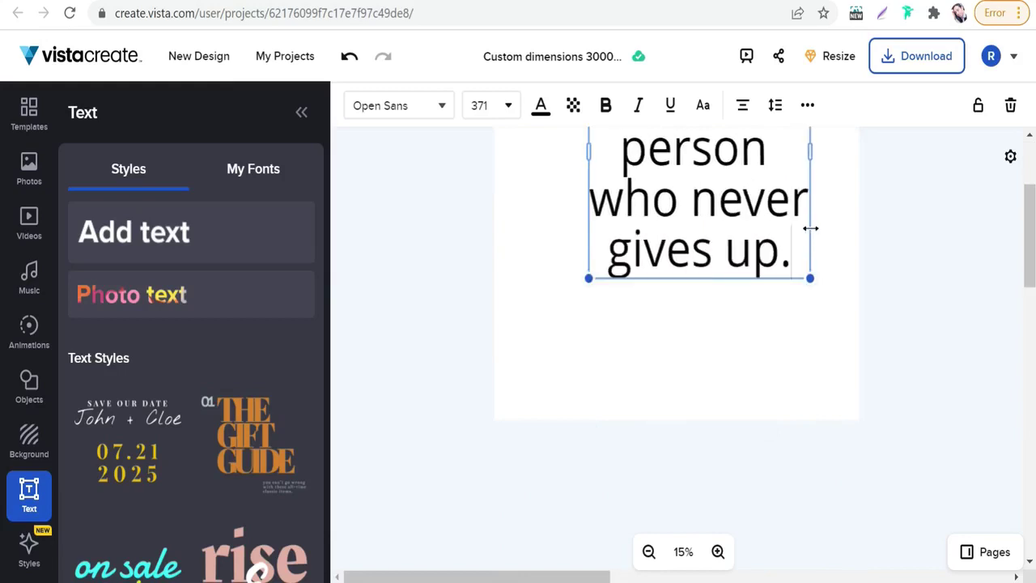
{"action": "scroll", "coordinate": [767, 285], "scroll_direction": "up", "scroll_amount": 3}
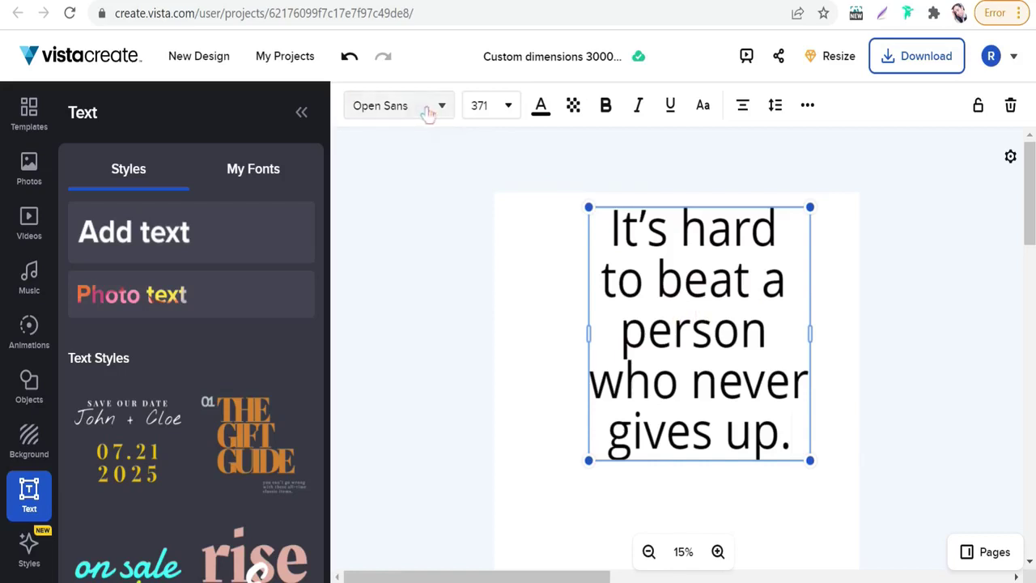
- Search the font list for 'lov' and apply the uploaded Love It font to the quote
{"action": "left_click", "coordinate": [442, 106]}
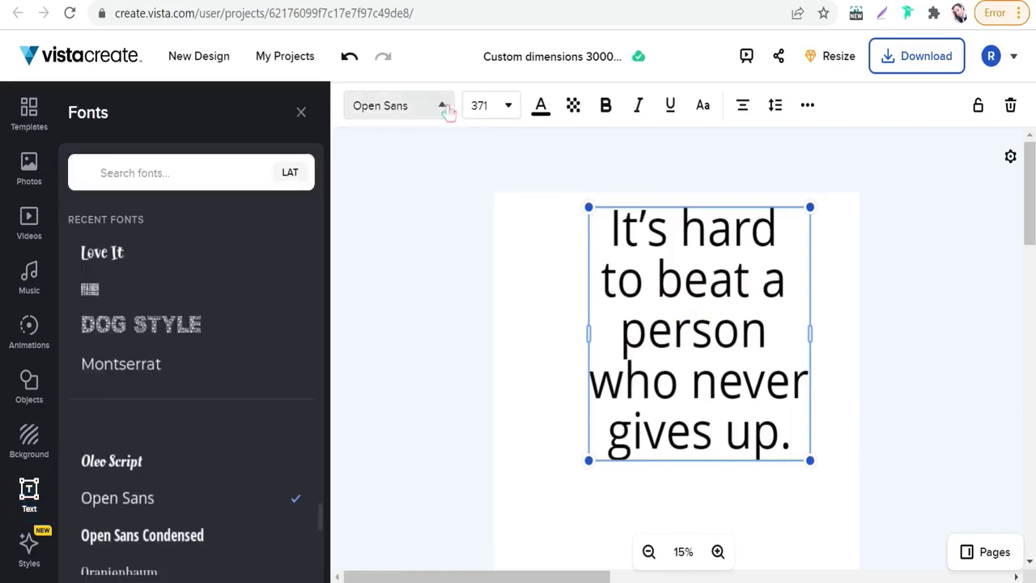
{"action": "scroll", "coordinate": [175, 428], "scroll_direction": "down", "scroll_amount": 10}
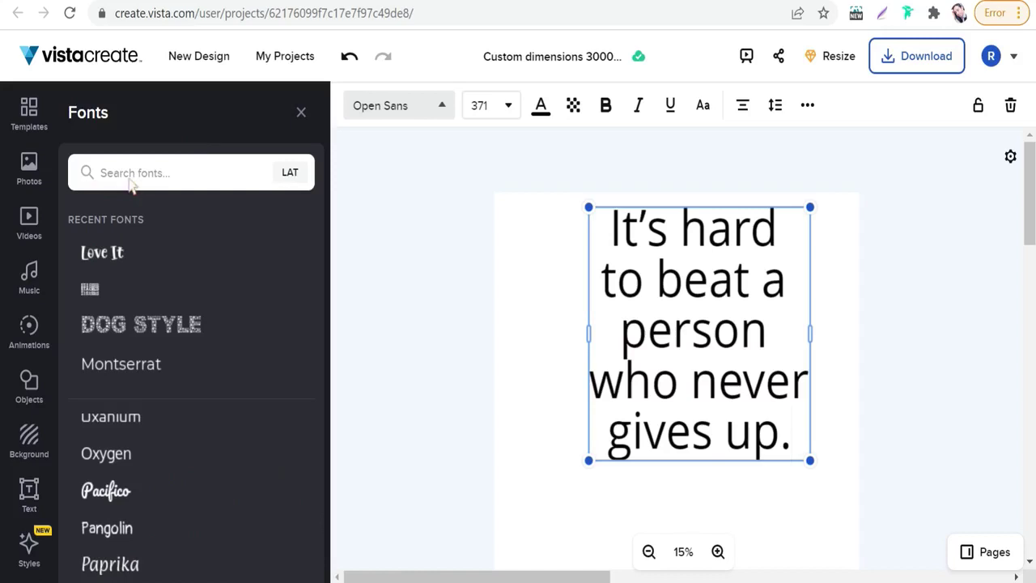
{"action": "left_click", "coordinate": [132, 183]}
{"action": "type", "text": "lov"}
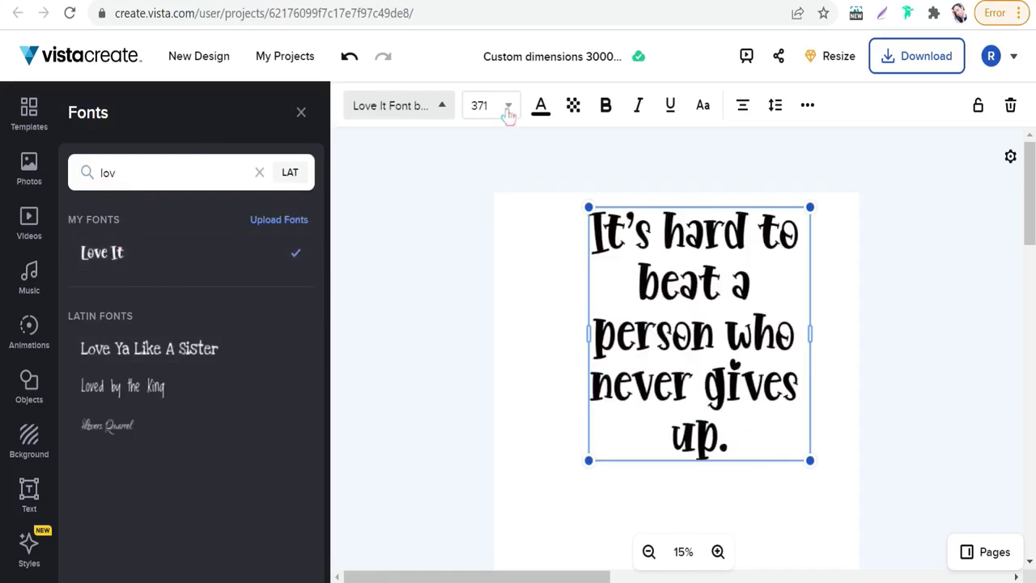
- Make the quote red (#F44336), bold and italic
{"action": "left_click", "coordinate": [539, 109]}
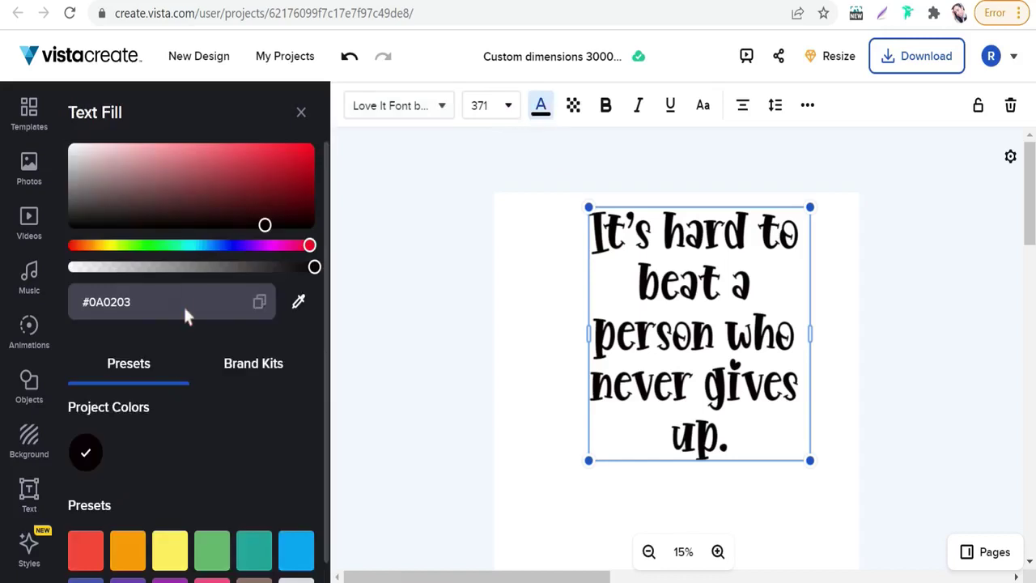
{"action": "scroll", "coordinate": [185, 404], "scroll_direction": "down", "scroll_amount": 1}
{"action": "left_click", "coordinate": [87, 525]}
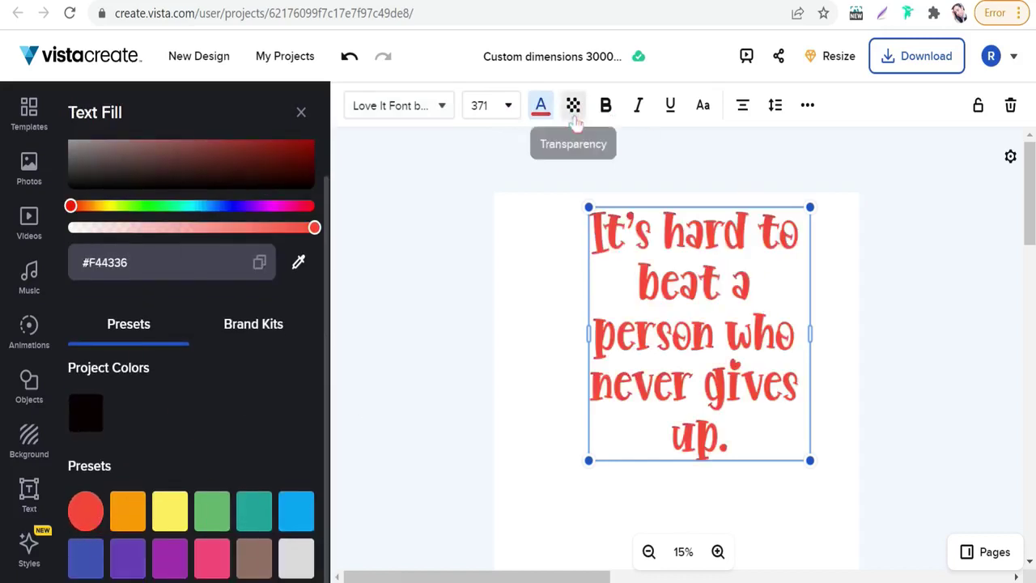
{"action": "left_click", "coordinate": [607, 108]}
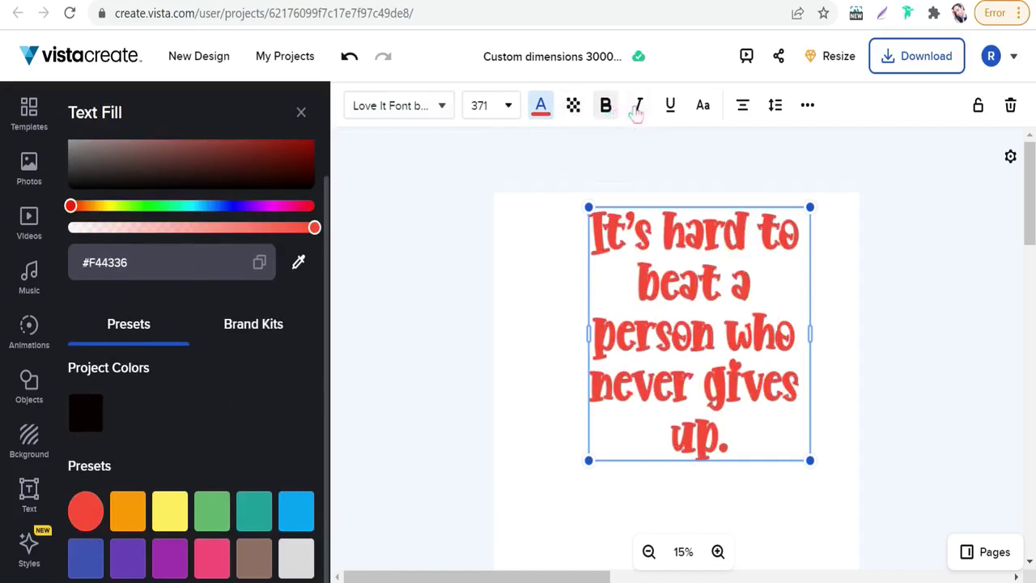
{"action": "left_click", "coordinate": [639, 107]}
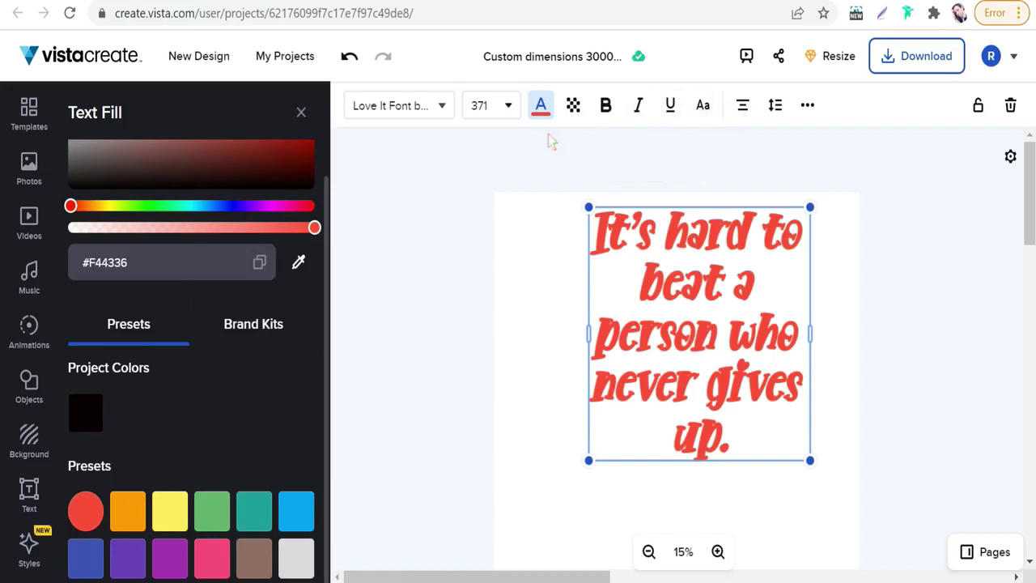
{"action": "left_click", "coordinate": [808, 106]}
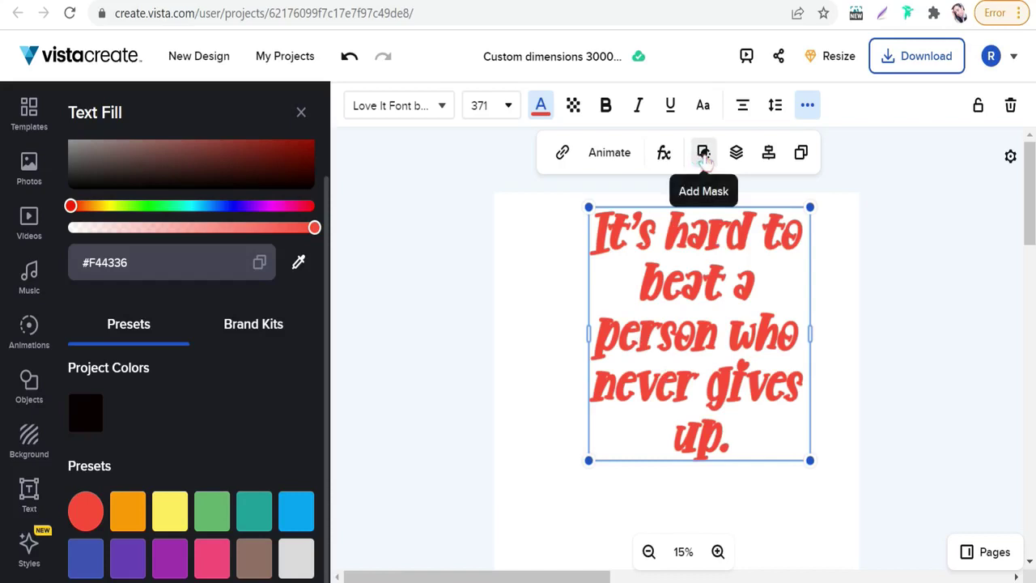
- Turn the quote into an image mask and search the photo library for 'flag'
{"action": "left_click", "coordinate": [703, 154]}
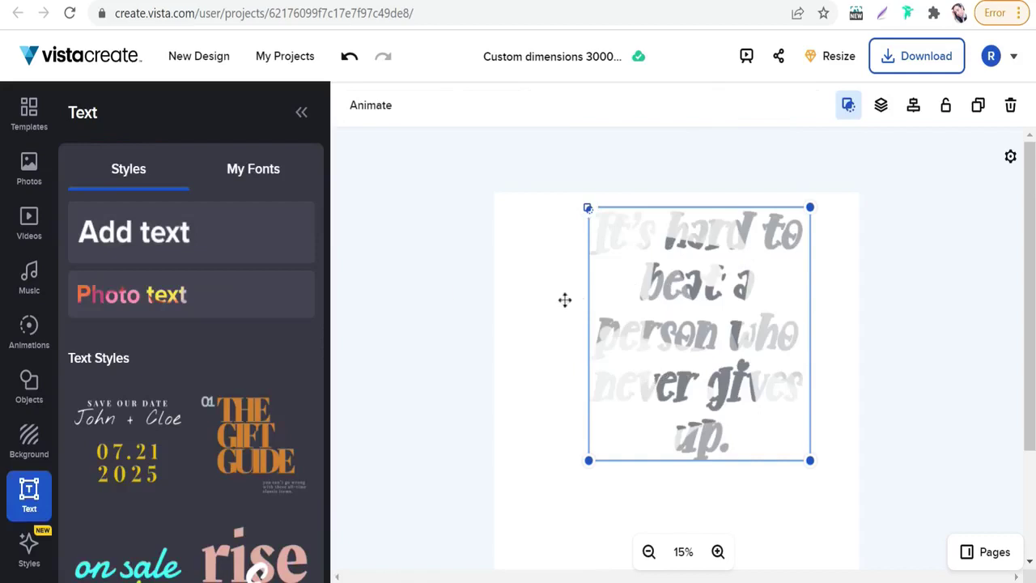
{"action": "left_click", "coordinate": [28, 180]}
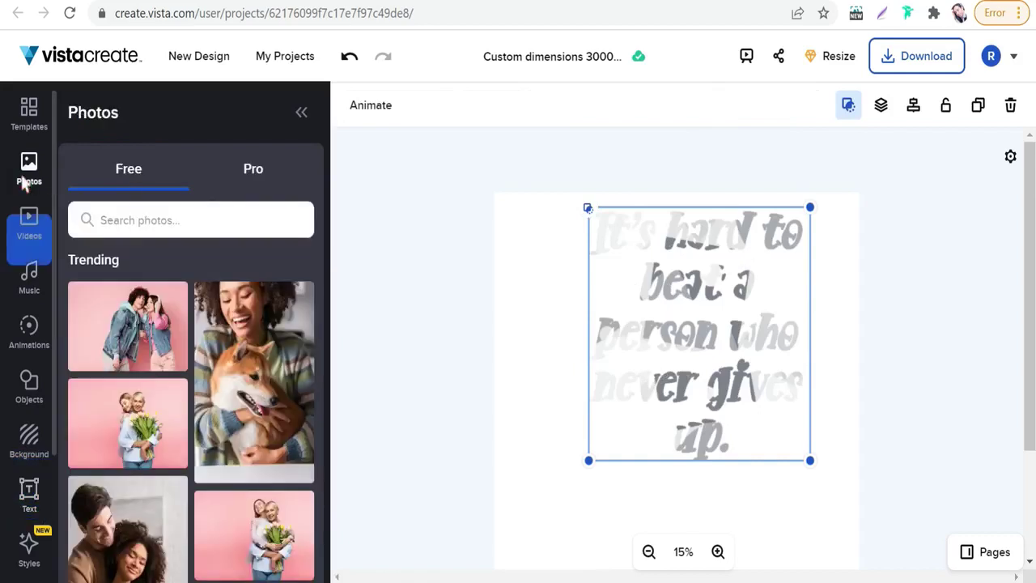
{"action": "left_click", "coordinate": [166, 231]}
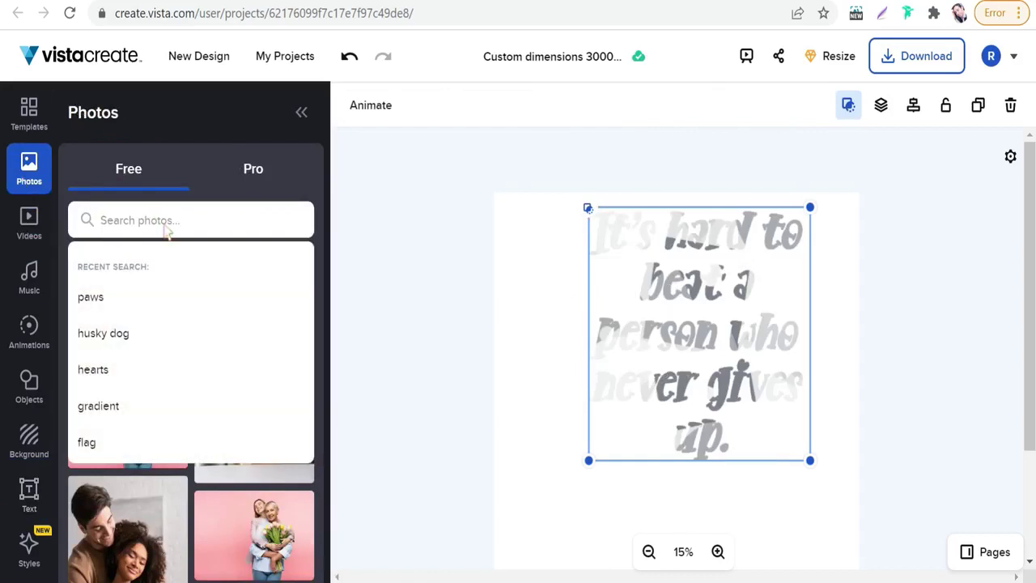
{"action": "type", "text": "flag"}
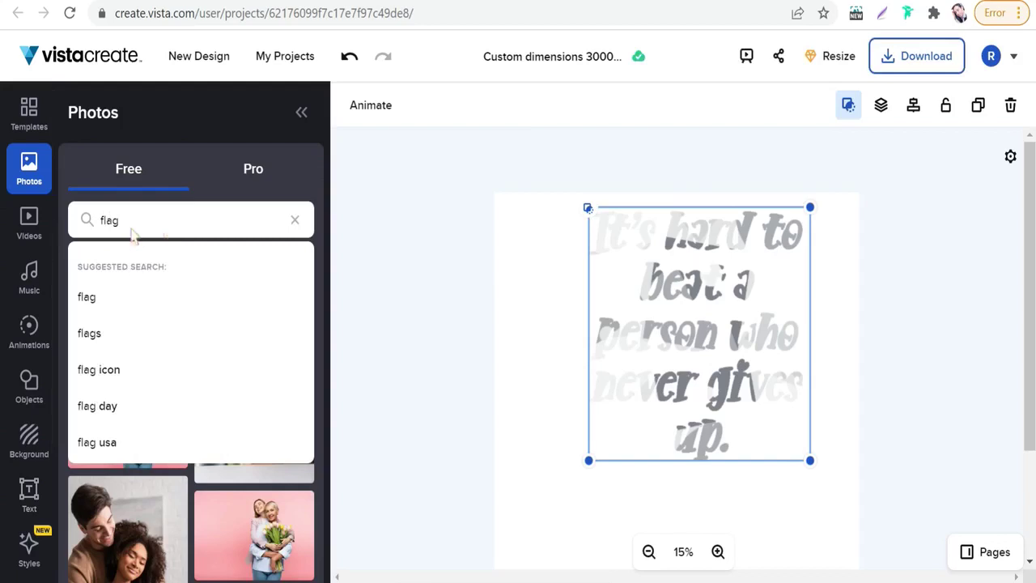
{"action": "left_click", "coordinate": [83, 300]}
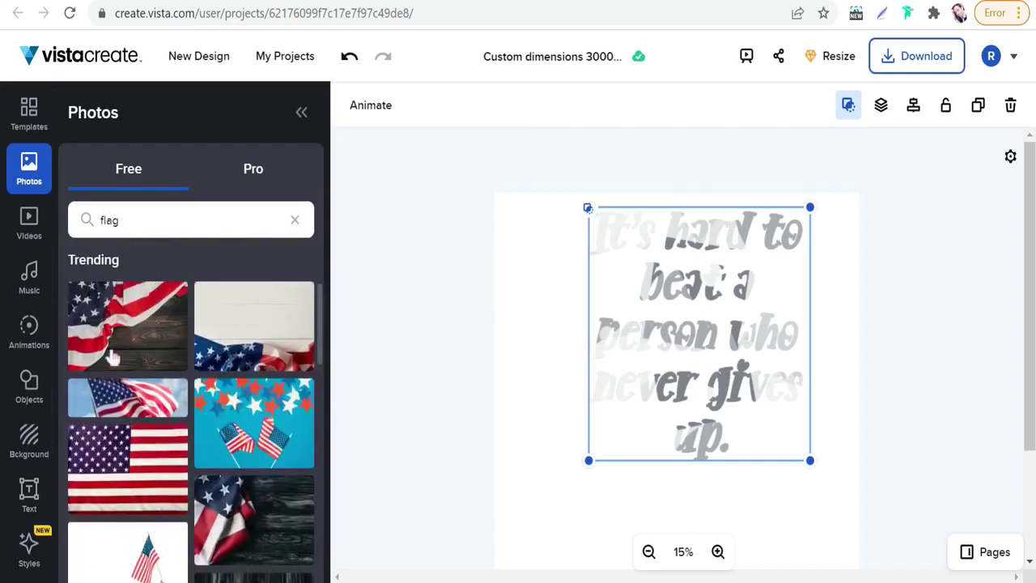
- Fill the letters with the flag photo, then replace it with the girl-in-flag-pants photo
{"action": "left_click_drag", "start_coordinate": [133, 479], "coordinate": [677, 329]}
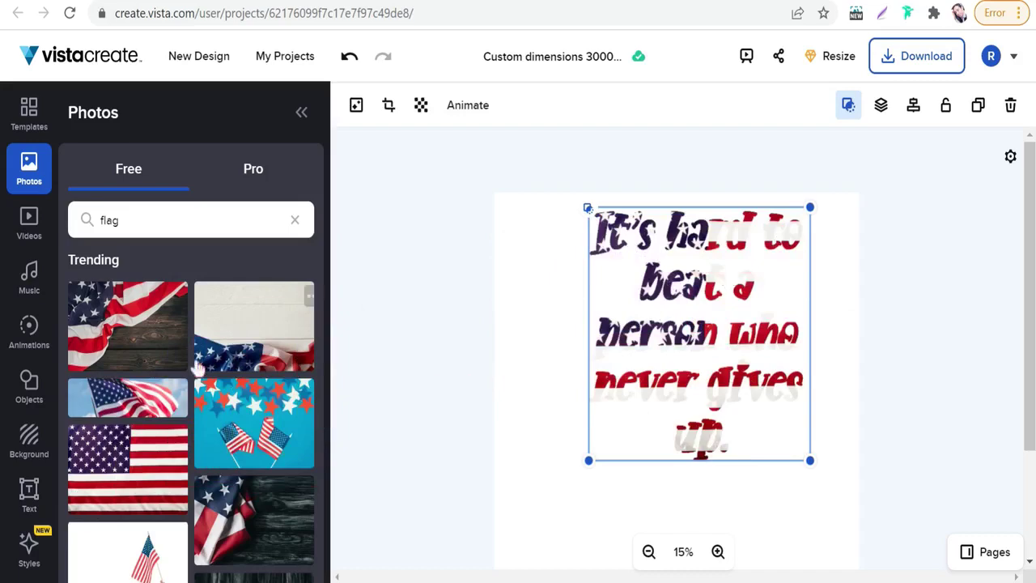
{"action": "scroll", "coordinate": [194, 373], "scroll_direction": "down", "scroll_amount": 10}
{"action": "scroll", "coordinate": [182, 413], "scroll_direction": "down", "scroll_amount": 5}
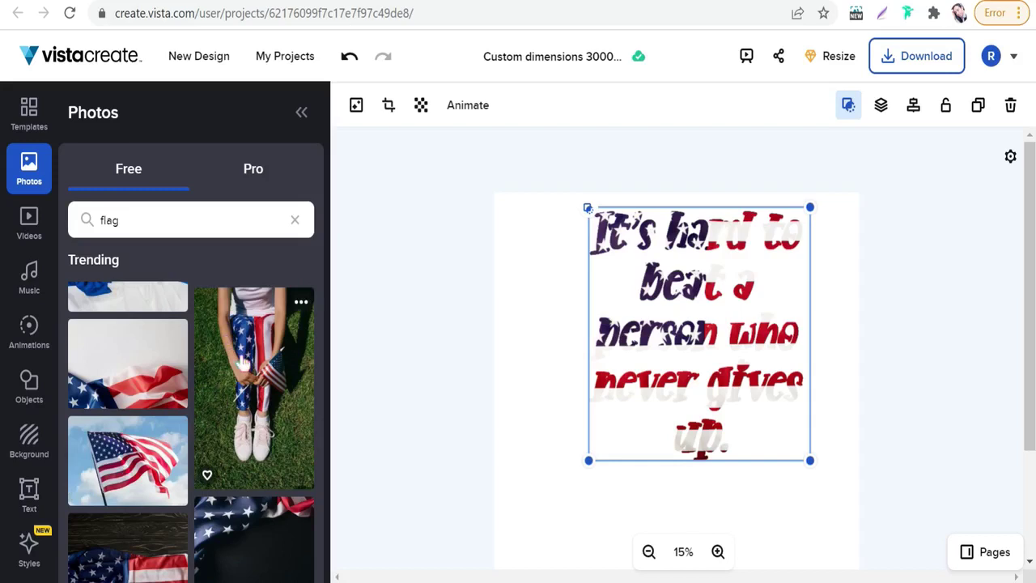
{"action": "left_click_drag", "start_coordinate": [254, 381], "coordinate": [720, 301]}
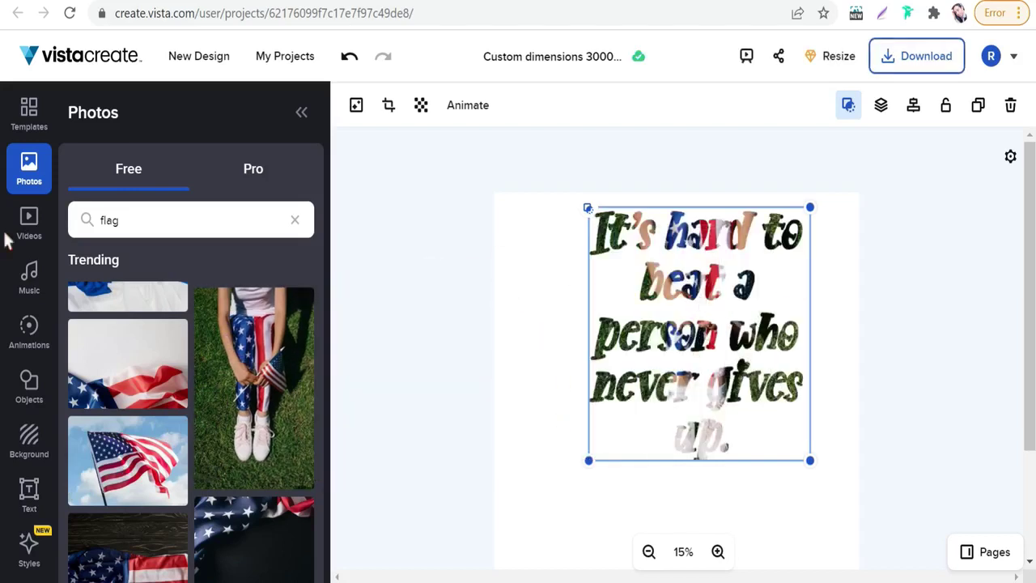
{"action": "scroll", "coordinate": [36, 304], "scroll_direction": "down", "scroll_amount": 3}
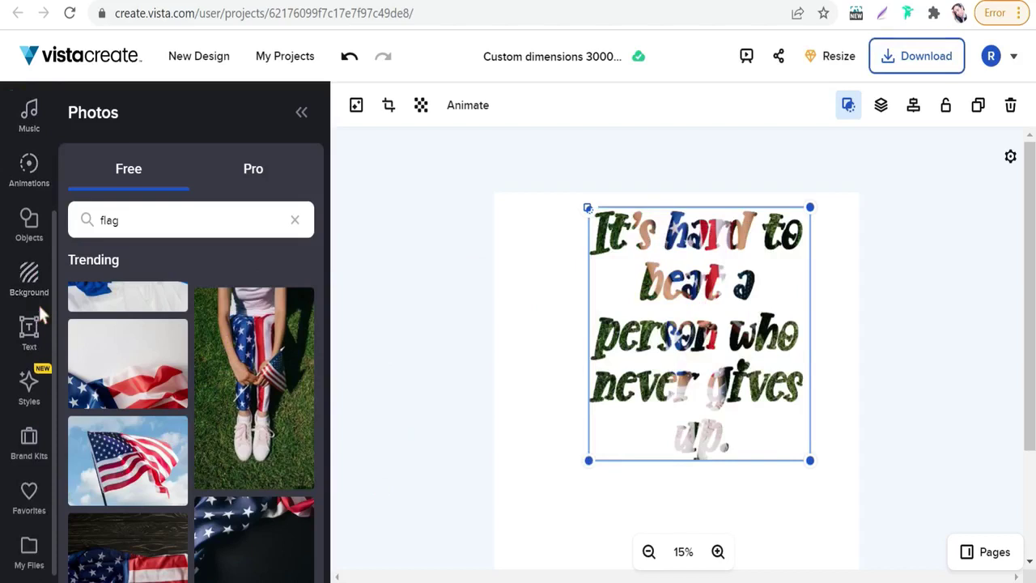
{"action": "scroll", "coordinate": [29, 276], "scroll_direction": "up", "scroll_amount": 3}
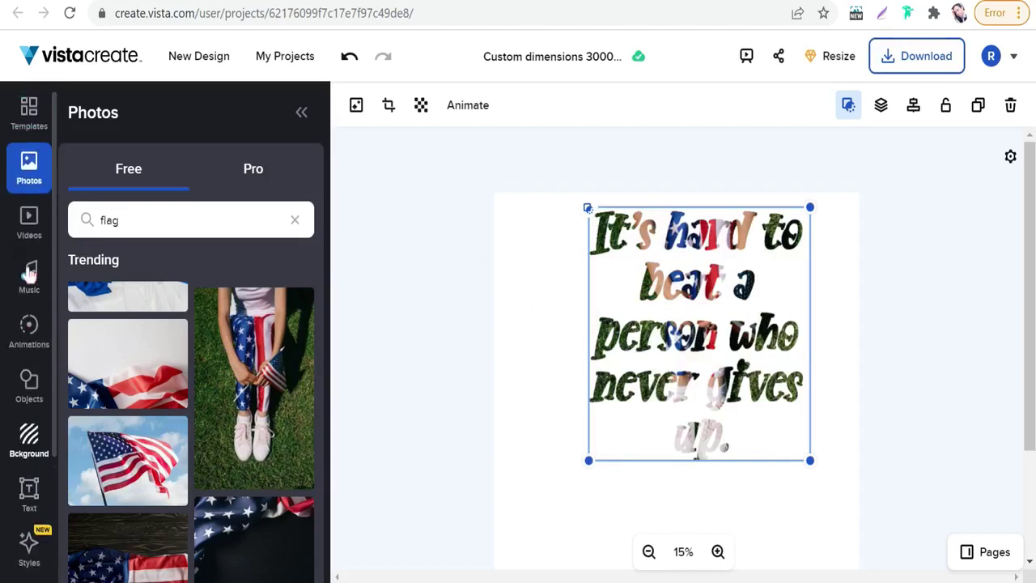
{"action": "scroll", "coordinate": [30, 275], "scroll_direction": "down", "scroll_amount": 3}
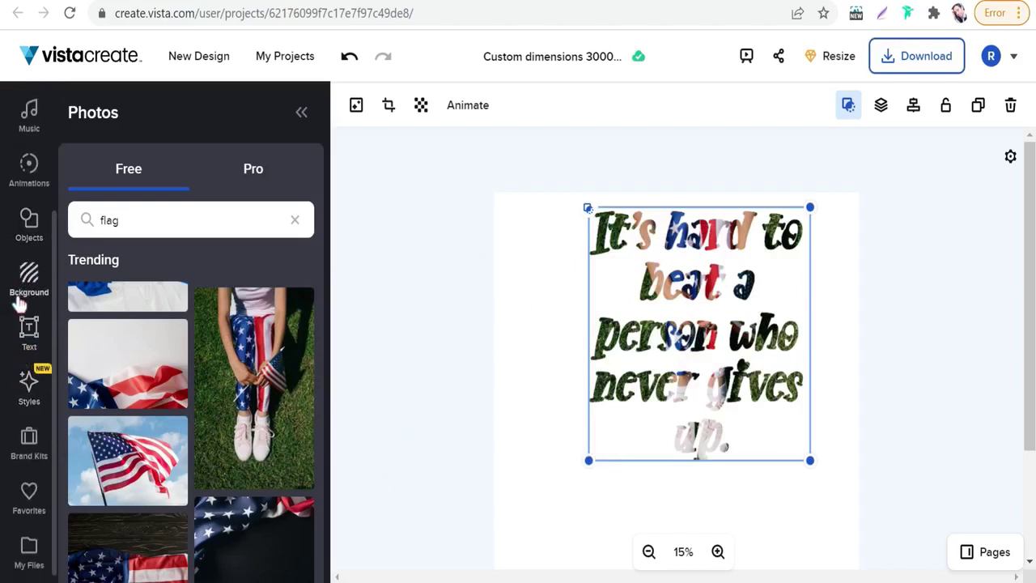
- From Background photos, try the orange geometric texture, then fill the letters with the blue texture
{"action": "left_click", "coordinate": [20, 288]}
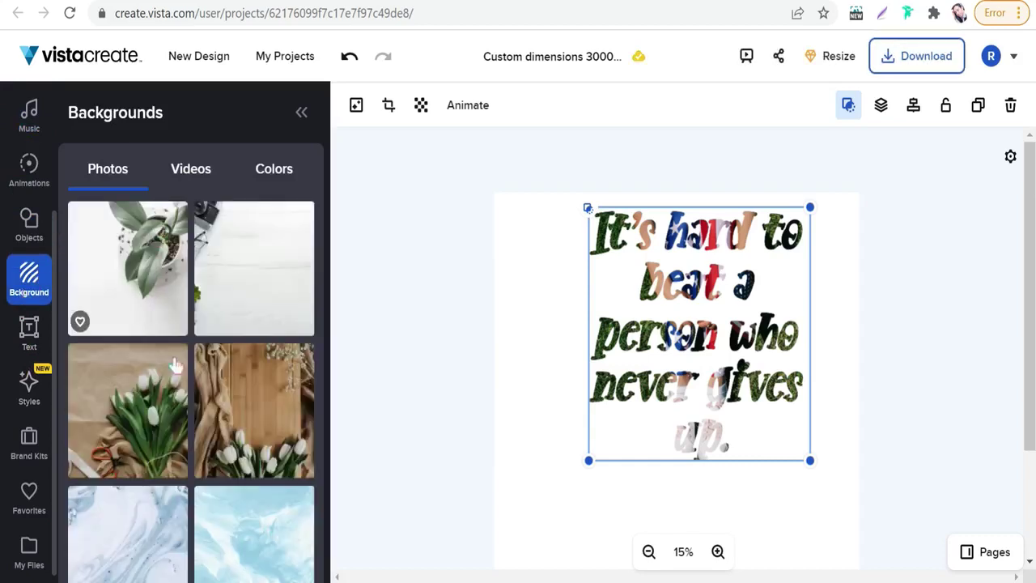
{"action": "scroll", "coordinate": [173, 364], "scroll_direction": "down", "scroll_amount": 7}
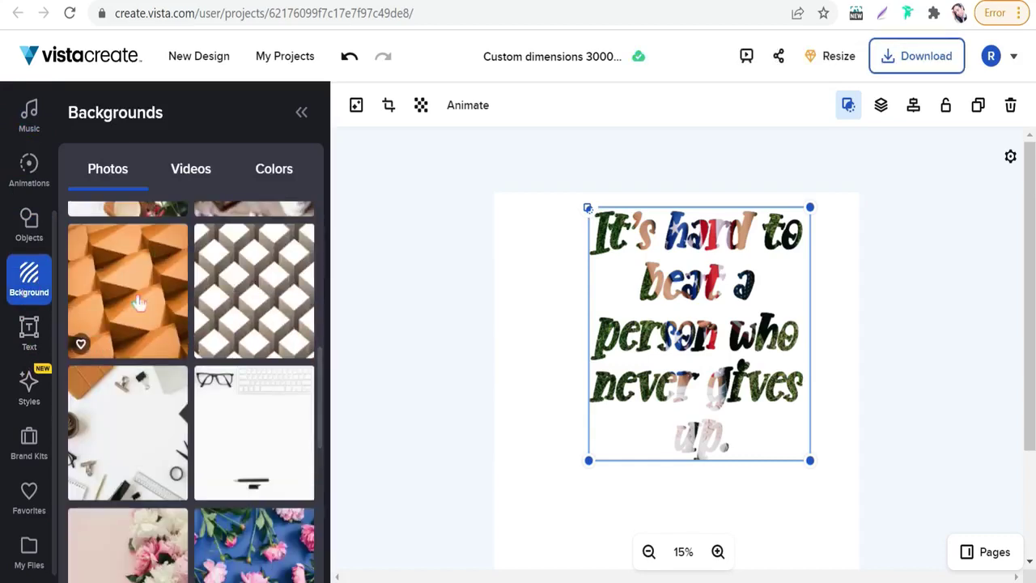
{"action": "left_click_drag", "start_coordinate": [134, 300], "coordinate": [690, 331]}
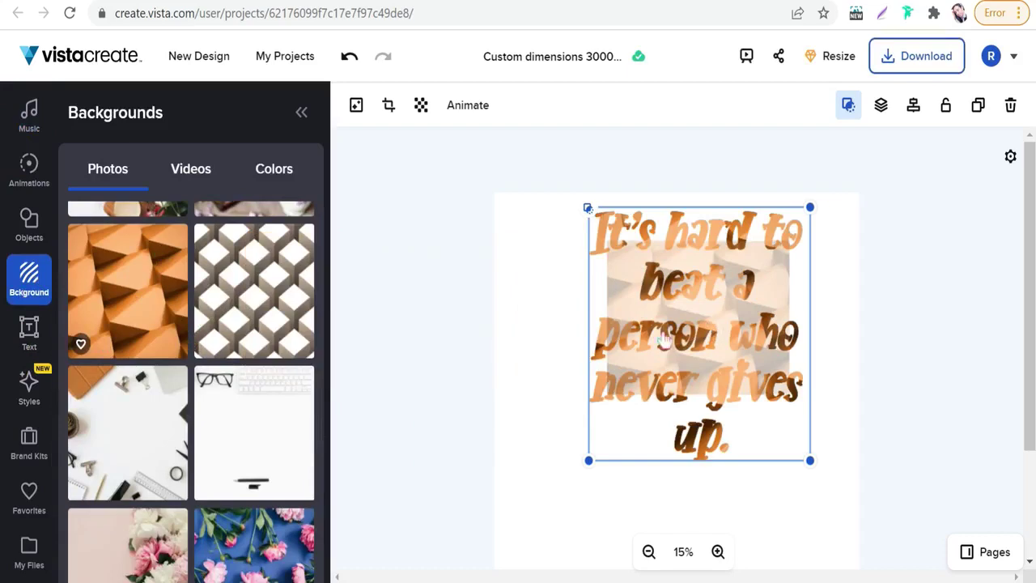
{"action": "scroll", "coordinate": [173, 365], "scroll_direction": "down", "scroll_amount": 5}
{"action": "scroll", "coordinate": [173, 365], "scroll_direction": "down", "scroll_amount": 5}
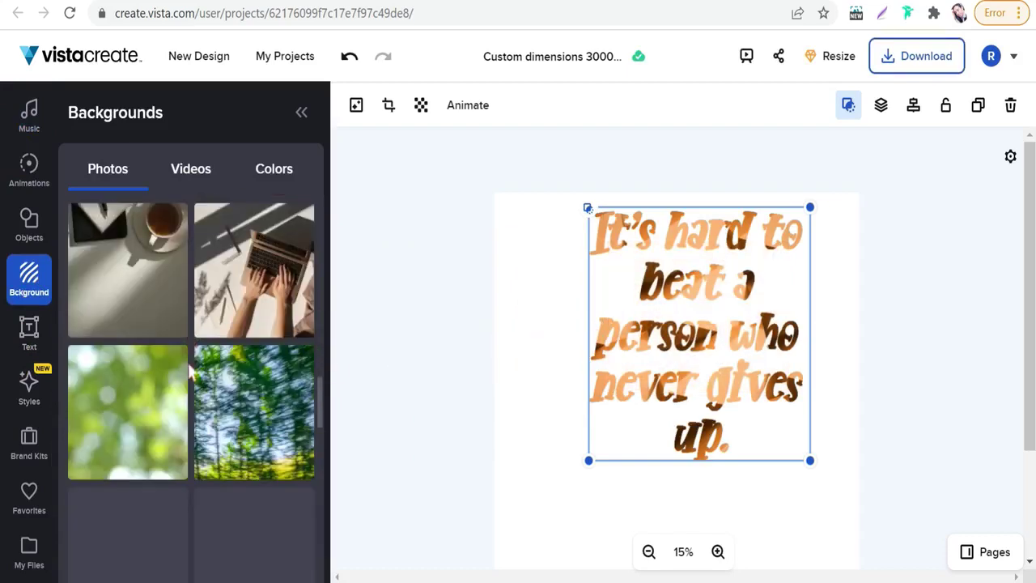
{"action": "scroll", "coordinate": [194, 356], "scroll_direction": "down", "scroll_amount": 3}
{"action": "scroll", "coordinate": [160, 350], "scroll_direction": "down", "scroll_amount": 1}
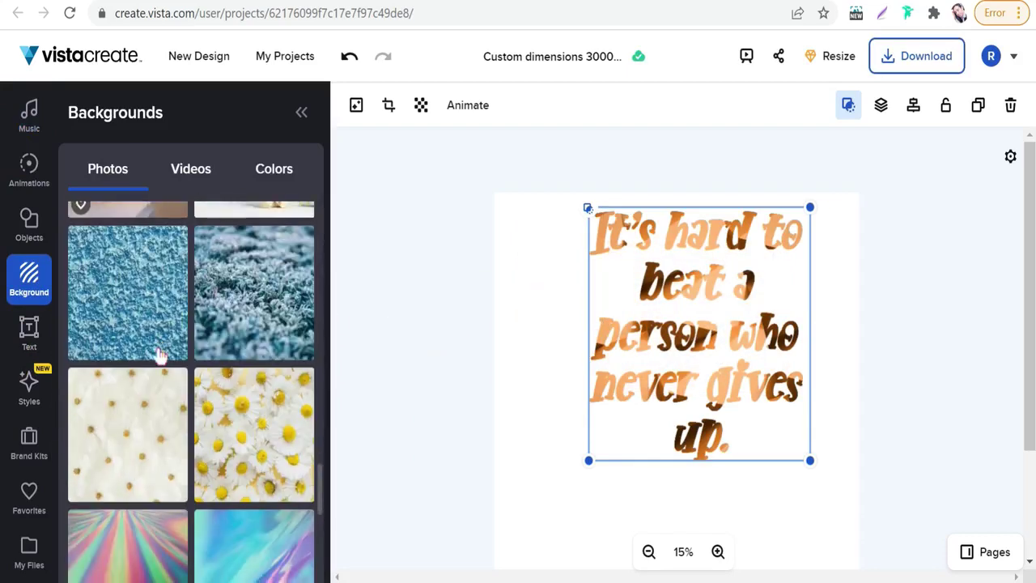
{"action": "left_click_drag", "start_coordinate": [127, 324], "coordinate": [717, 320]}
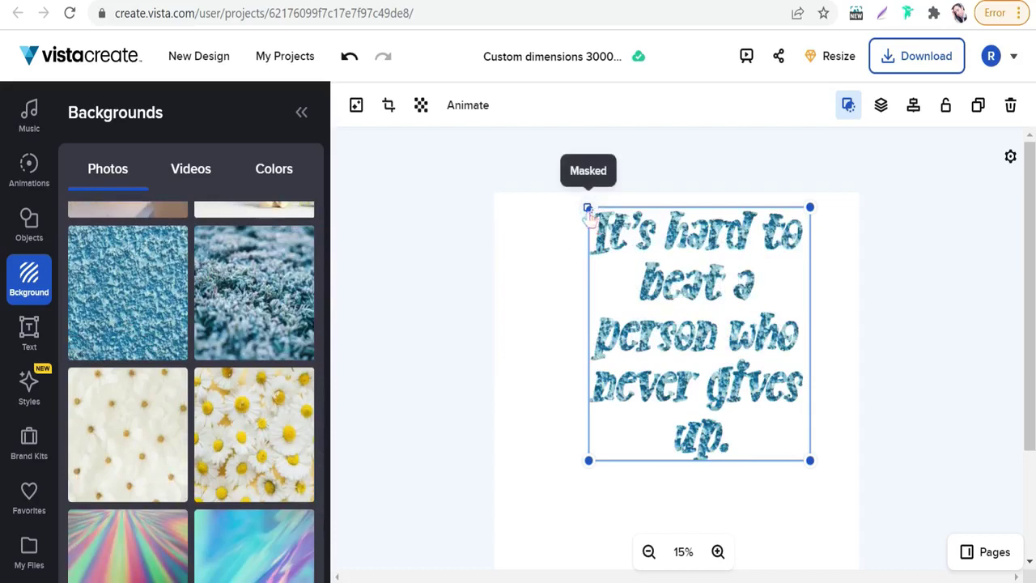
- Undo releasing the blue texture mask and nudge the quote slightly lower on the page
{"action": "left_click", "coordinate": [588, 209]}
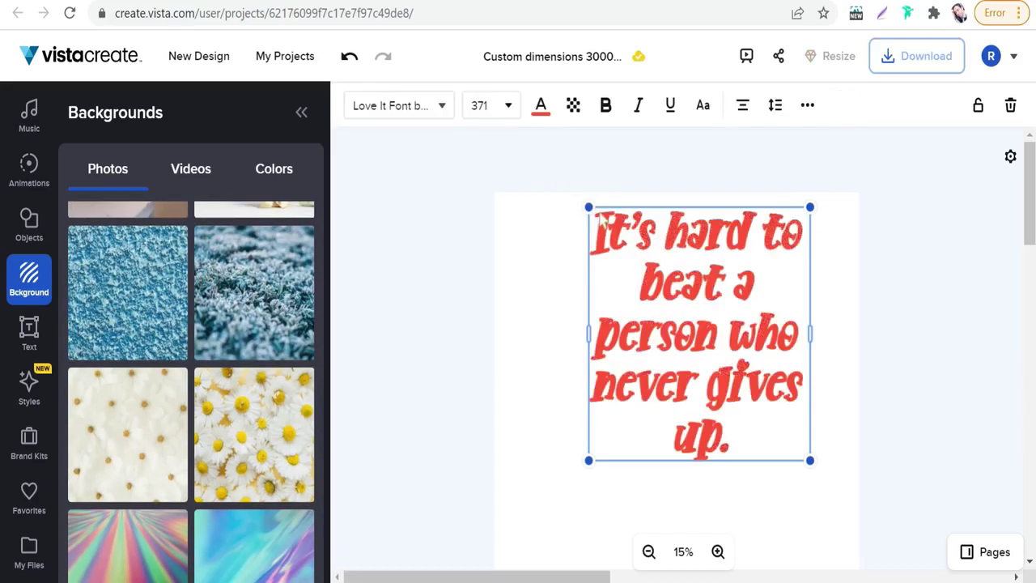
{"action": "left_click", "coordinate": [350, 56]}
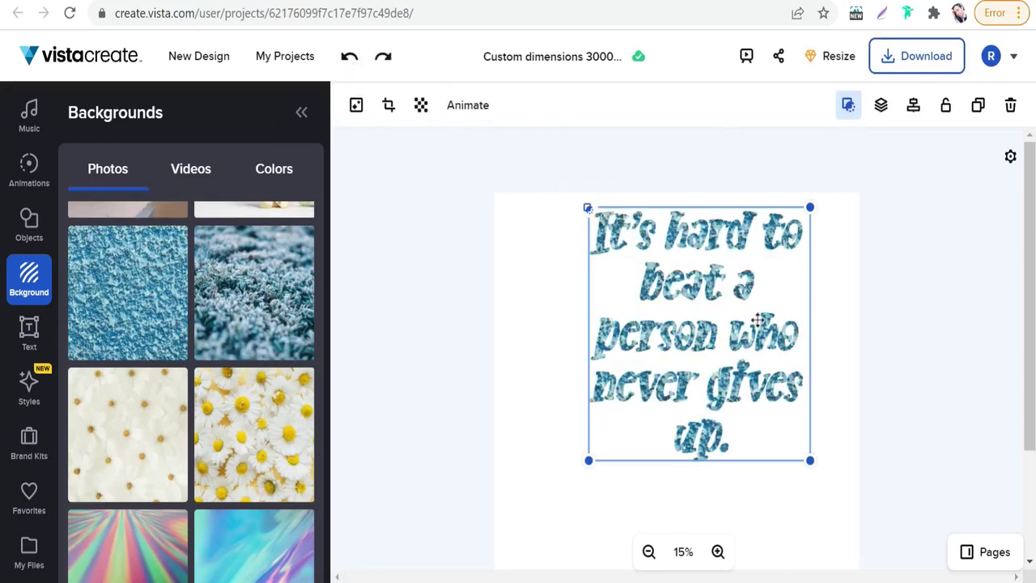
{"action": "mouse_move", "coordinate": [759, 322]}
{"action": "left_mouse_down"}
{"action": "mouse_move", "coordinate": [724, 347]}
{"action": "mouse_move", "coordinate": [750, 316]}
{"action": "left_mouse_up"}
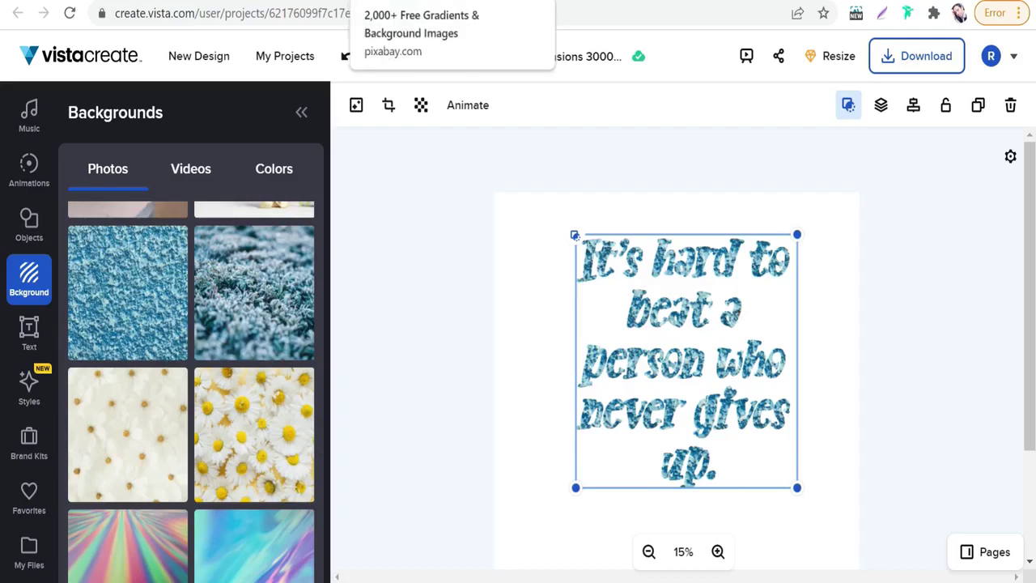
- Browse the Pixabay gradient background results, then return to the VistaCreate design tab
{"action": "left_click", "coordinate": [356, 2]}
{"action": "scroll", "coordinate": [371, 393], "scroll_direction": "down", "scroll_amount": 15}
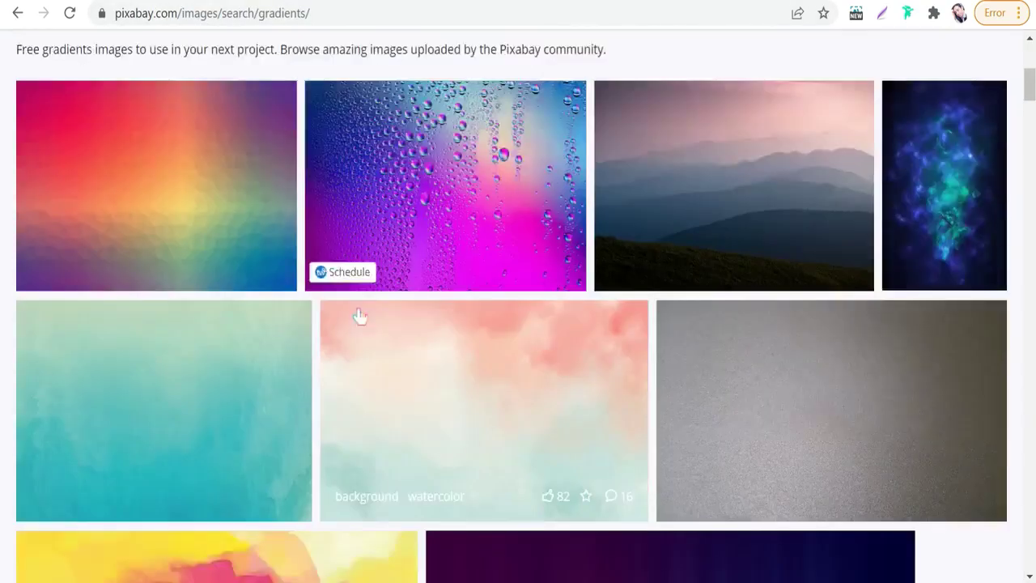
{"action": "scroll", "coordinate": [327, 212], "scroll_direction": "down", "scroll_amount": 12}
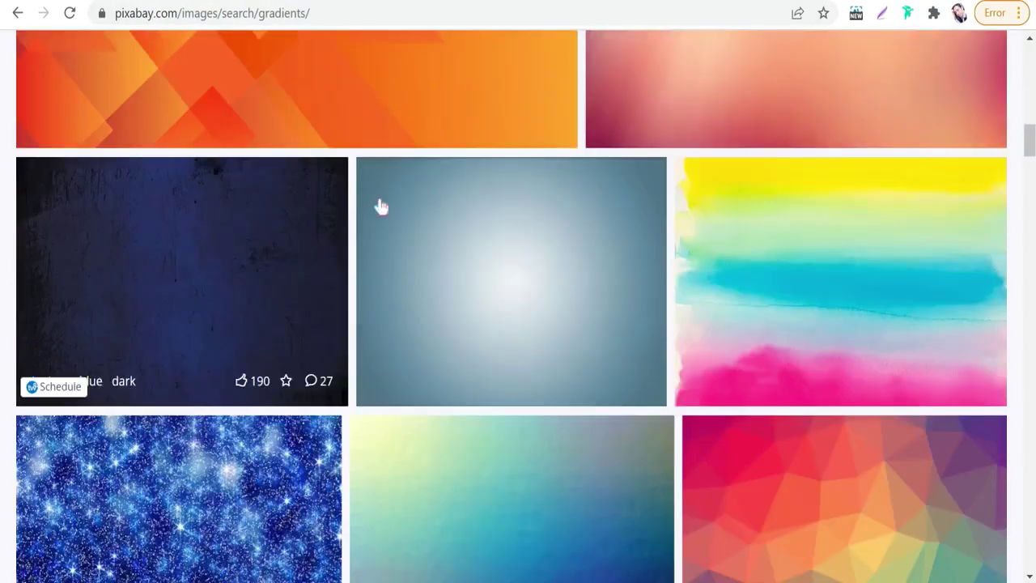
{"action": "scroll", "coordinate": [359, 279], "scroll_direction": "down", "scroll_amount": 10}
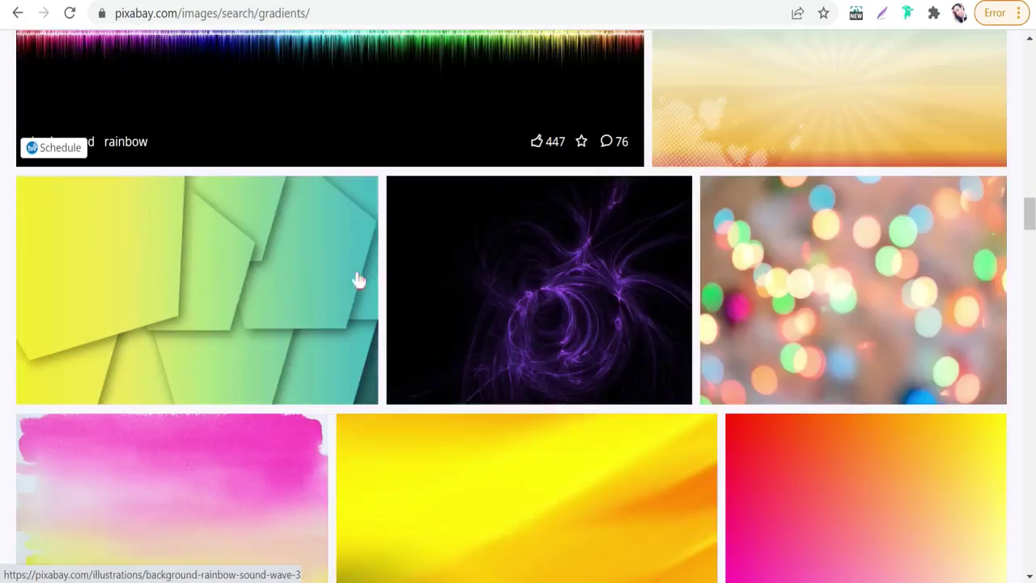
{"action": "scroll", "coordinate": [382, 285], "scroll_direction": "down", "scroll_amount": 12}
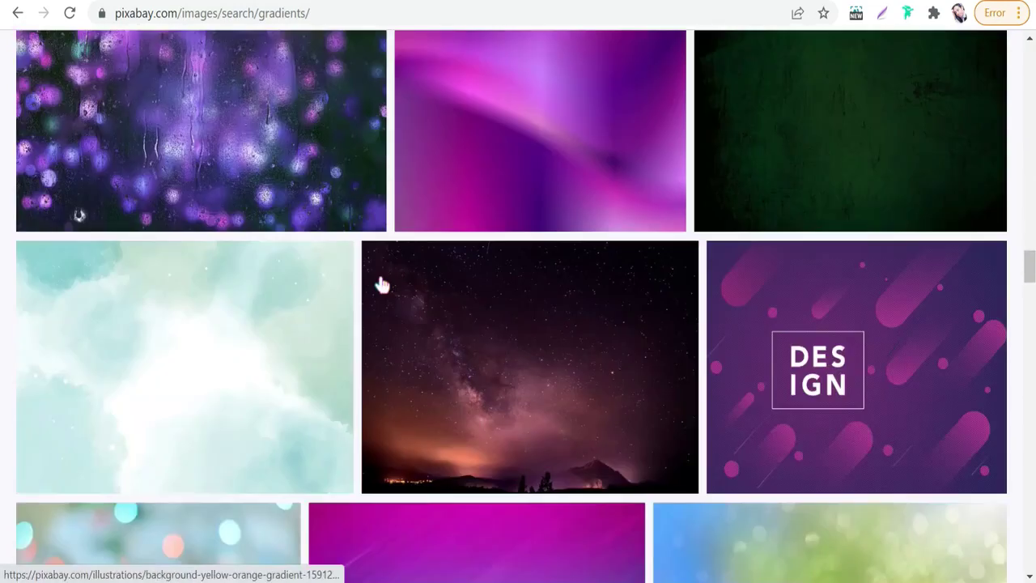
{"action": "scroll", "coordinate": [382, 285], "scroll_direction": "down", "scroll_amount": 12}
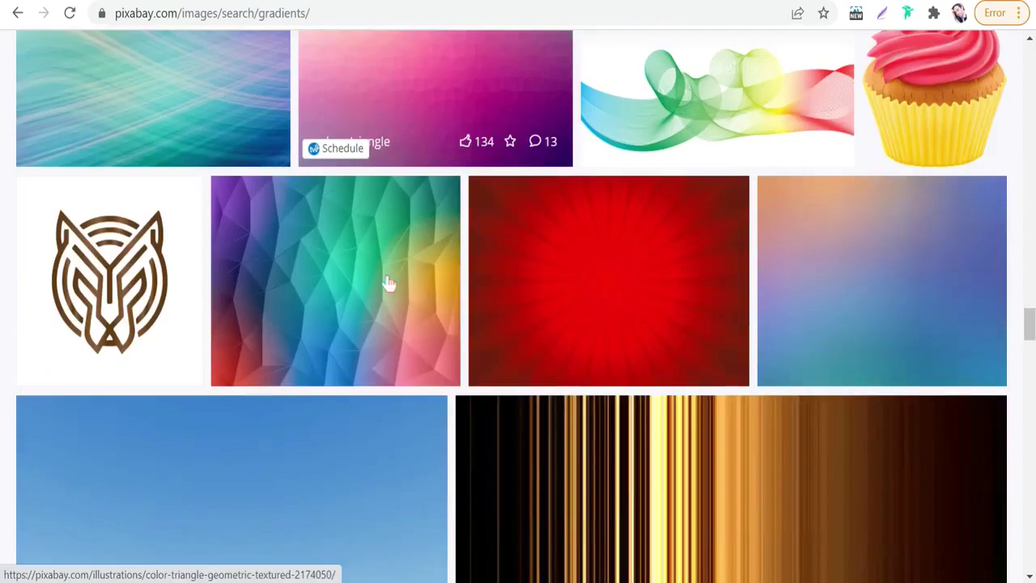
{"action": "scroll", "coordinate": [315, 299], "scroll_direction": "up", "scroll_amount": 15}
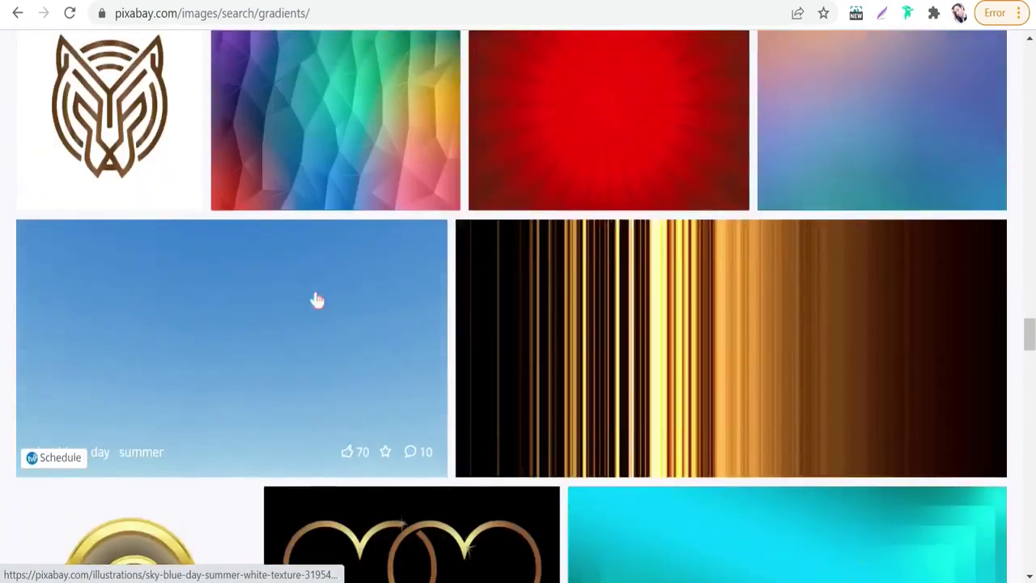
{"action": "key", "text": "ctrl+Tab"}
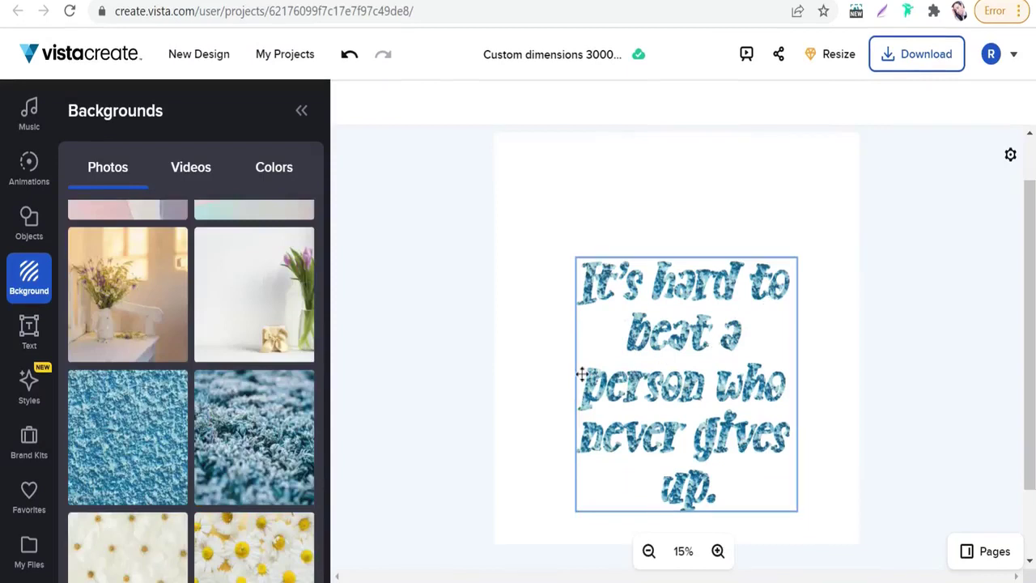
- Show the Text styles panel in the sidebar next to the blue-textured quote design
{"action": "left_click", "coordinate": [27, 328]}
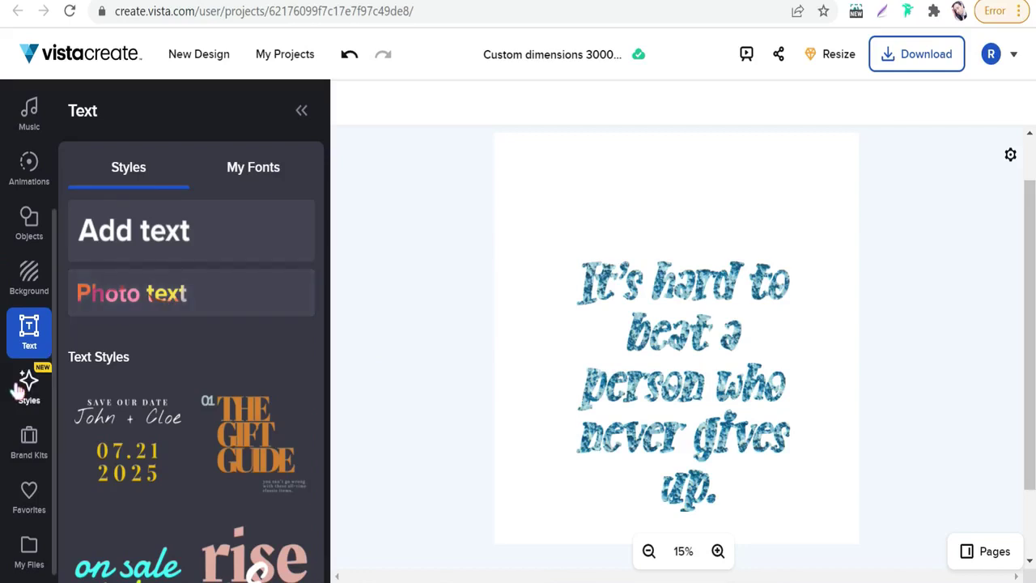
{"action": "scroll", "coordinate": [21, 390], "scroll_direction": "up", "scroll_amount": 2}
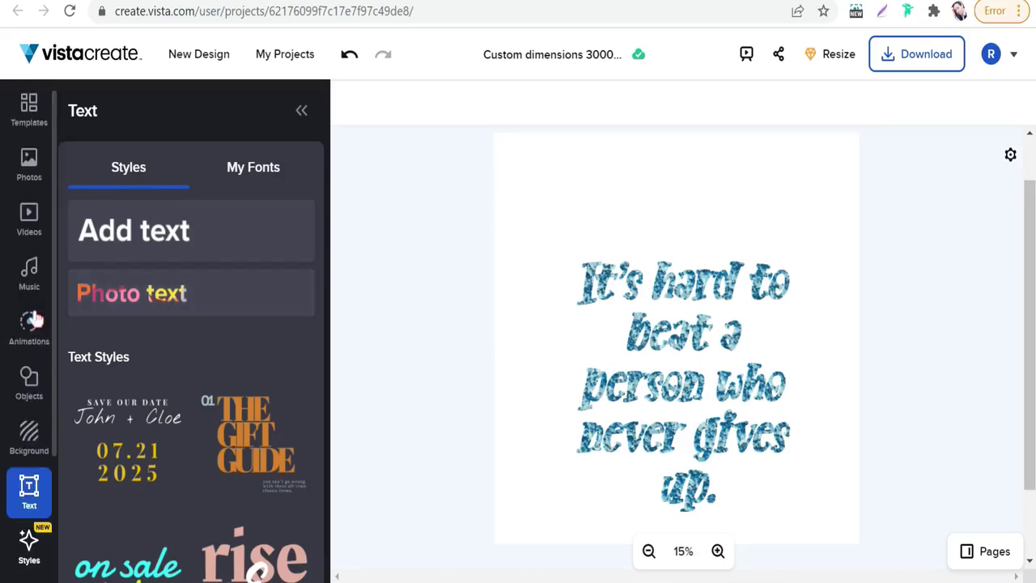
- Add the curly-haired girl photo on pink from the 'girl' results and move it above the quote
{"action": "left_click", "coordinate": [29, 168]}
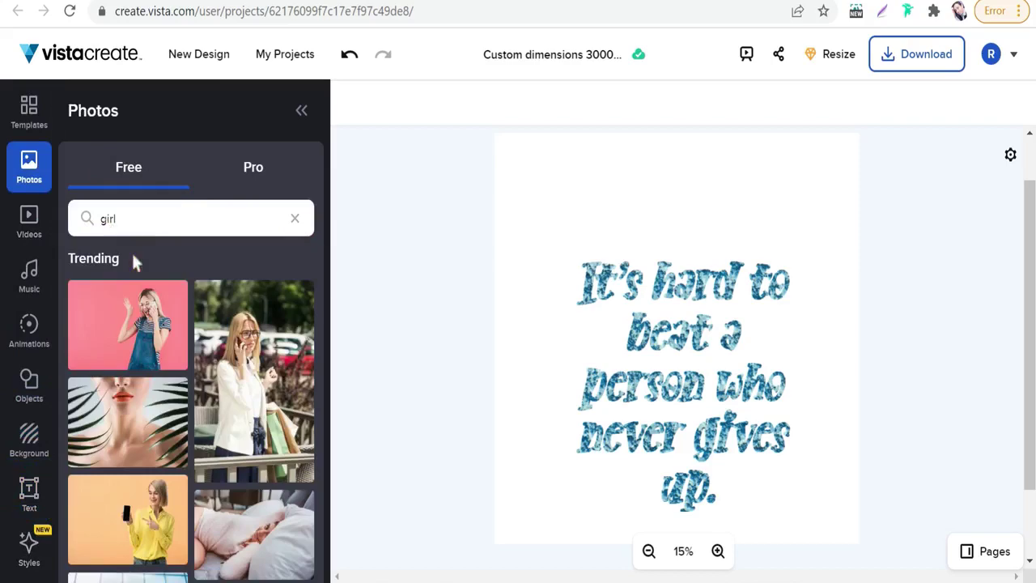
{"action": "scroll", "coordinate": [154, 356], "scroll_direction": "down", "scroll_amount": 5}
{"action": "scroll", "coordinate": [160, 364], "scroll_direction": "up", "scroll_amount": 2}
{"action": "mouse_move", "coordinate": [165, 324]}
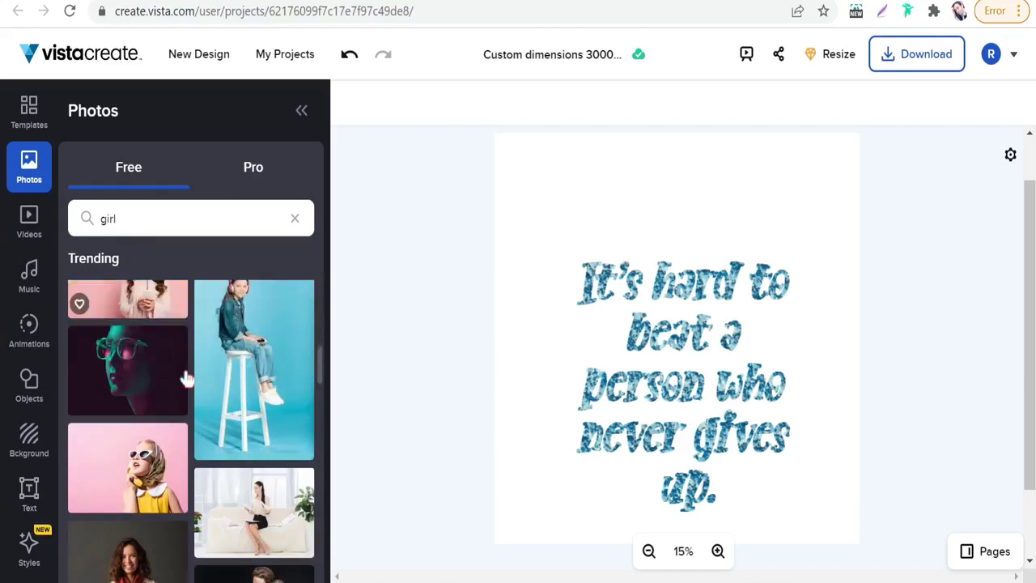
{"action": "scroll", "coordinate": [186, 378], "scroll_direction": "down", "scroll_amount": 1}
{"action": "scroll", "coordinate": [176, 359], "scroll_direction": "up", "scroll_amount": 2}
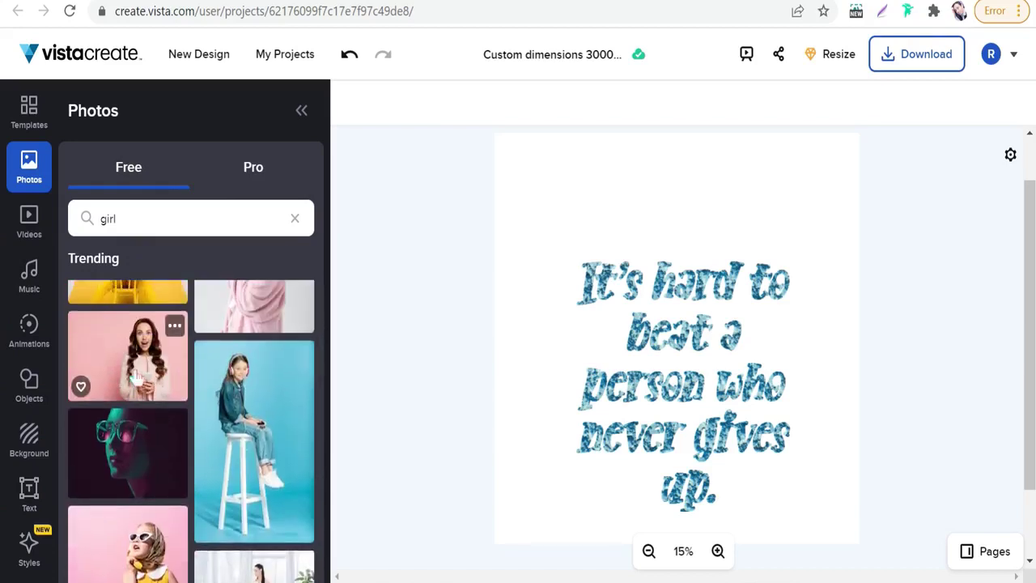
{"action": "scroll", "coordinate": [136, 373], "scroll_direction": "down", "scroll_amount": 3}
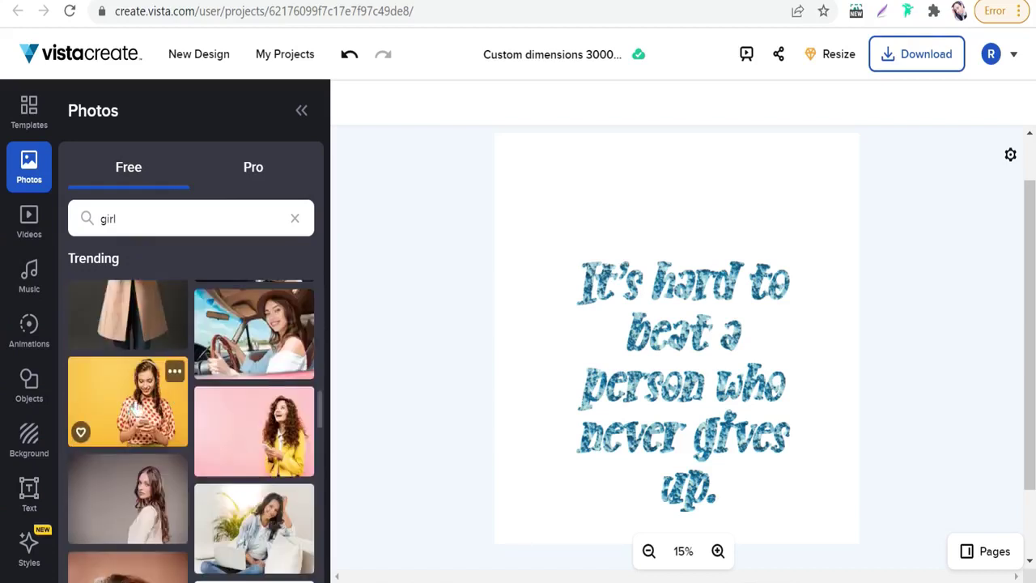
{"action": "left_click", "coordinate": [258, 416]}
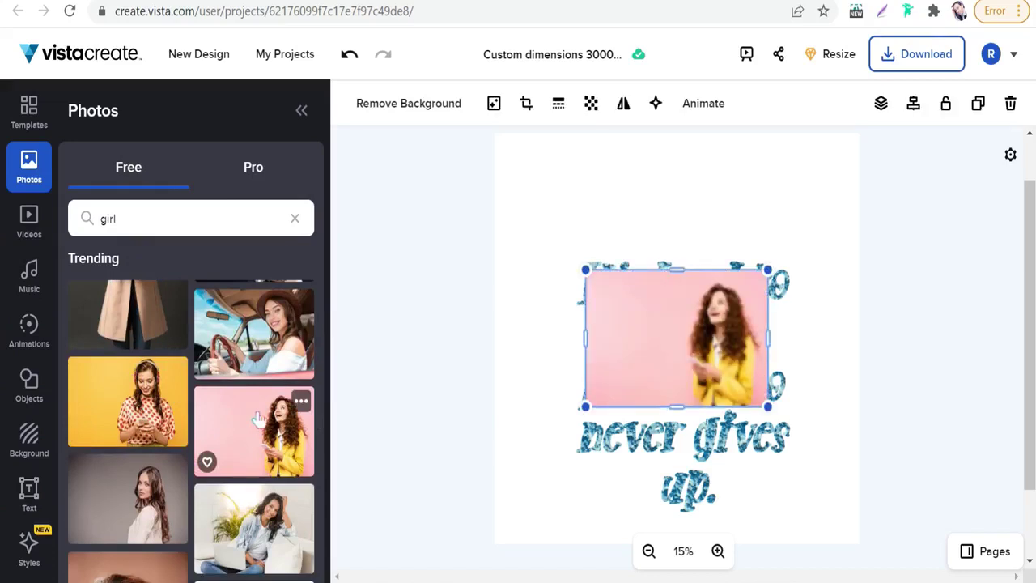
{"action": "left_click_drag", "start_coordinate": [689, 351], "coordinate": [701, 212]}
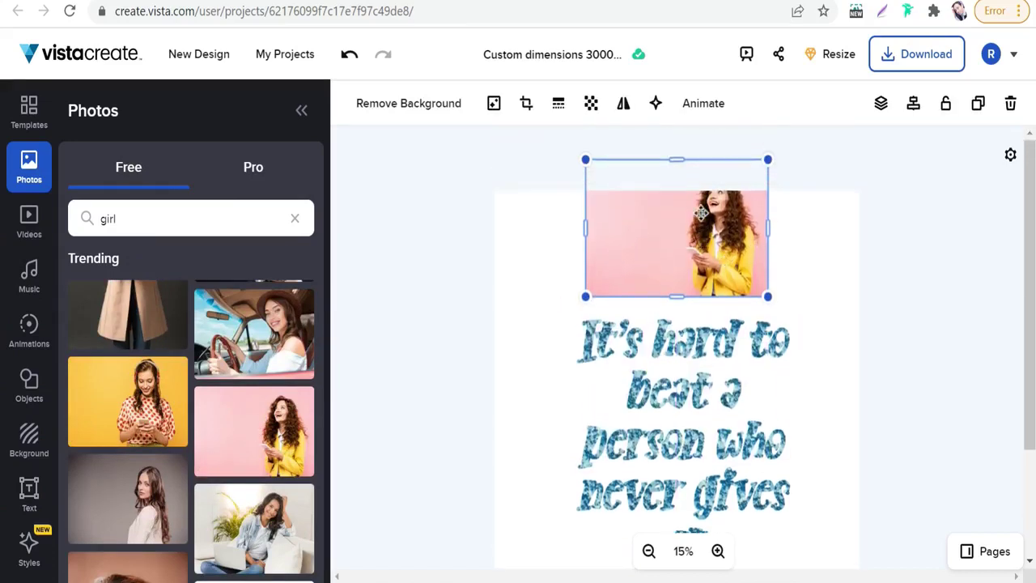
- Remove the girl photo's pink background, rate the result as good, and enlarge the cut-out
{"action": "left_click", "coordinate": [403, 117]}
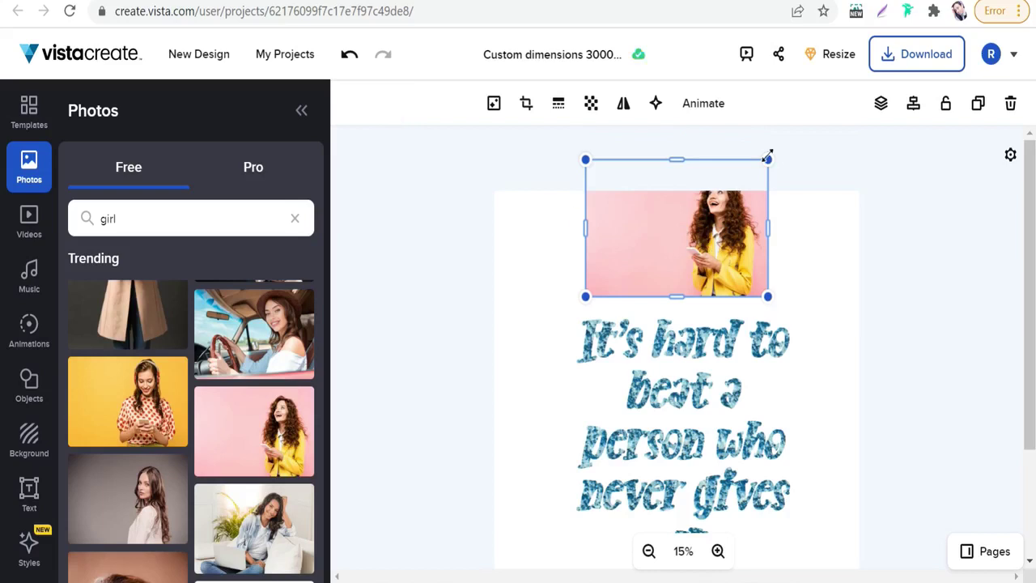
{"action": "left_click_drag", "start_coordinate": [767, 155], "coordinate": [723, 217]}
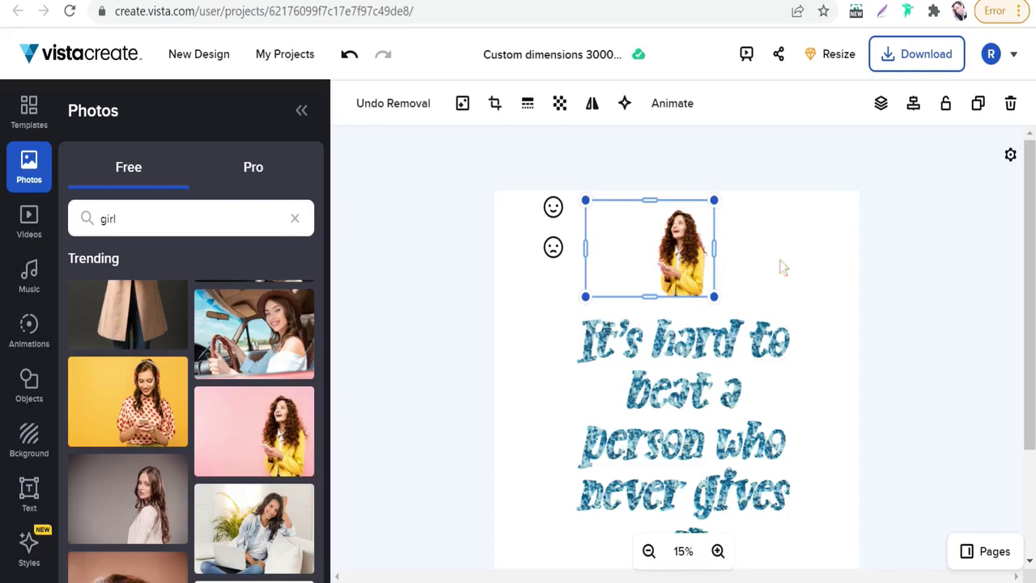
{"action": "left_click", "coordinate": [553, 208]}
{"action": "mouse_move", "coordinate": [682, 237]}
{"action": "left_mouse_down"}
{"action": "mouse_move", "coordinate": [712, 267]}
{"action": "mouse_move", "coordinate": [712, 227]}
{"action": "mouse_move", "coordinate": [680, 257]}
{"action": "mouse_move", "coordinate": [710, 248]}
{"action": "mouse_move", "coordinate": [682, 251]}
{"action": "left_mouse_up"}
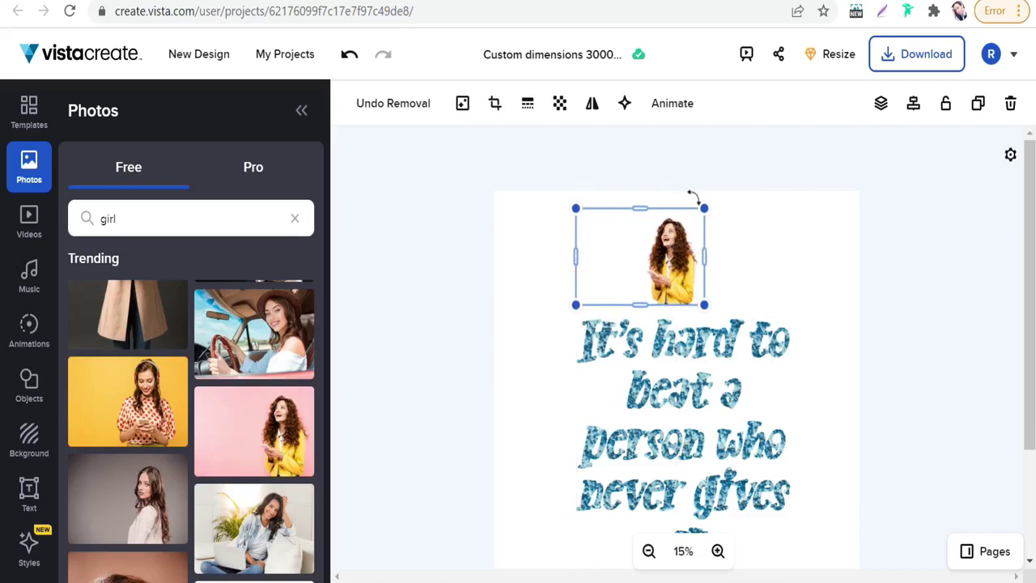
{"action": "left_click_drag", "start_coordinate": [705, 208], "coordinate": [724, 193]}
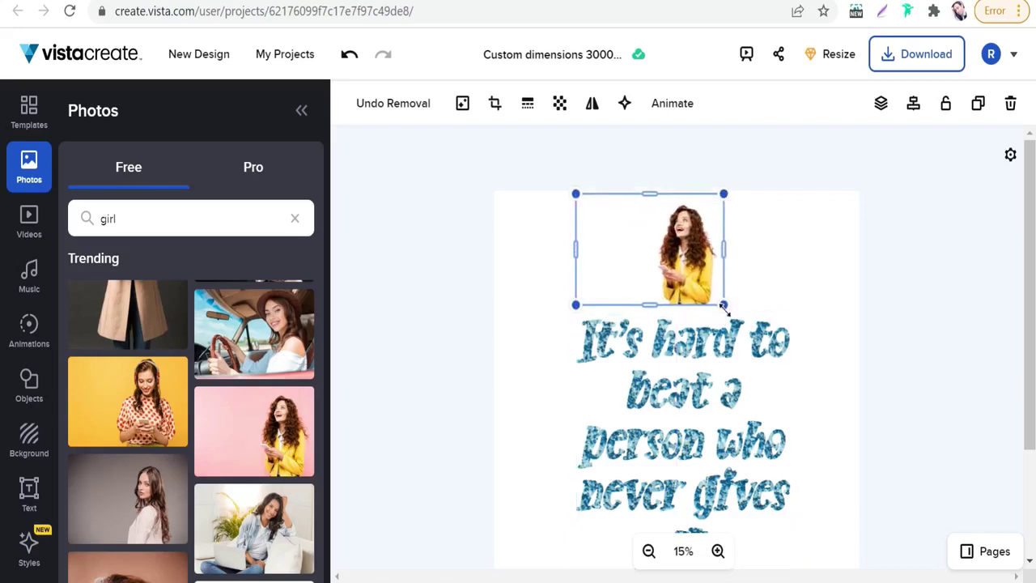
{"action": "left_click_drag", "start_coordinate": [724, 305], "coordinate": [839, 479]}
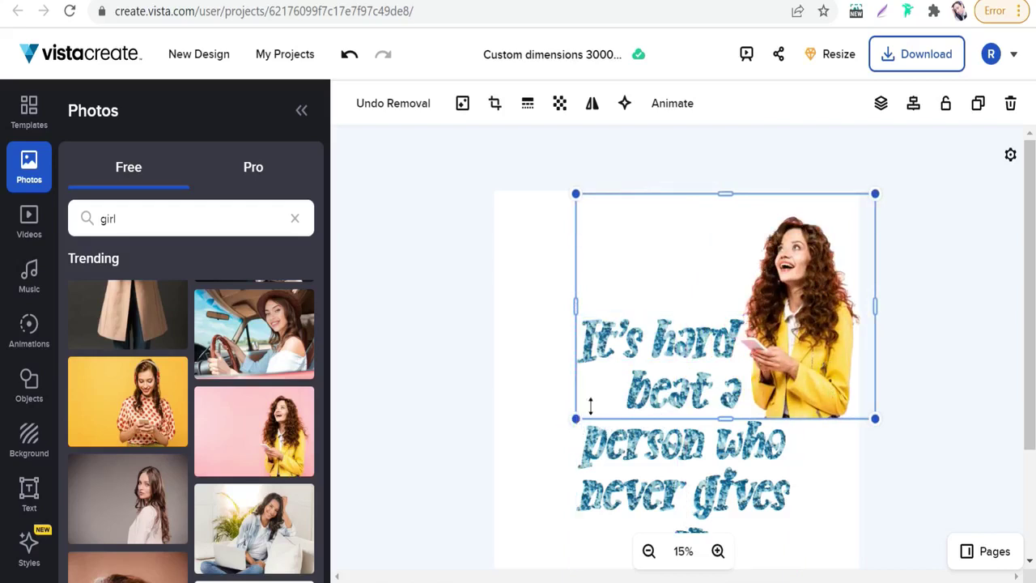
- Shrink the cut-out girl back down and centre her at the top above the quote
{"action": "left_click_drag", "start_coordinate": [590, 417], "coordinate": [739, 279]}
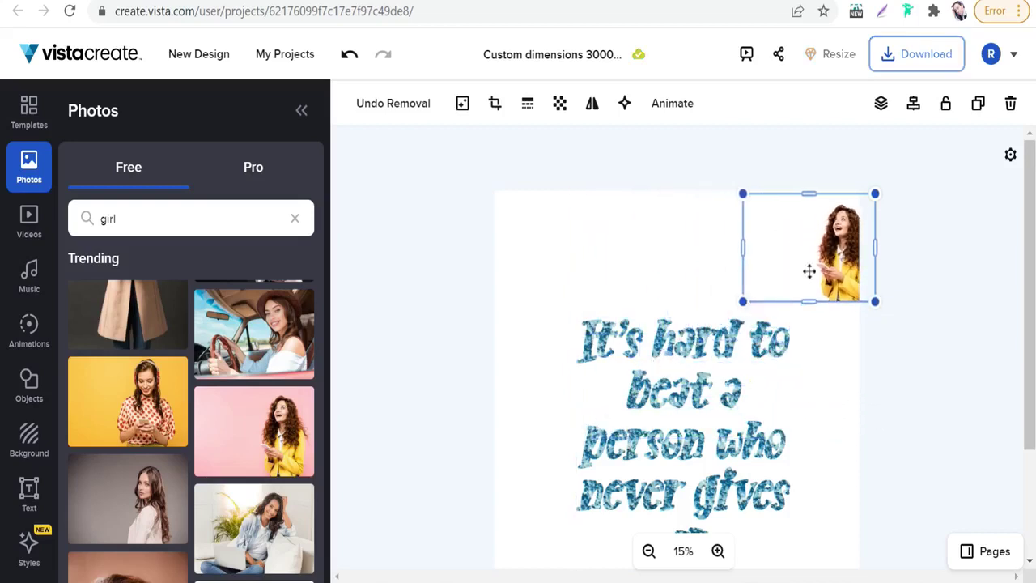
{"action": "left_click_drag", "start_coordinate": [804, 271], "coordinate": [662, 270]}
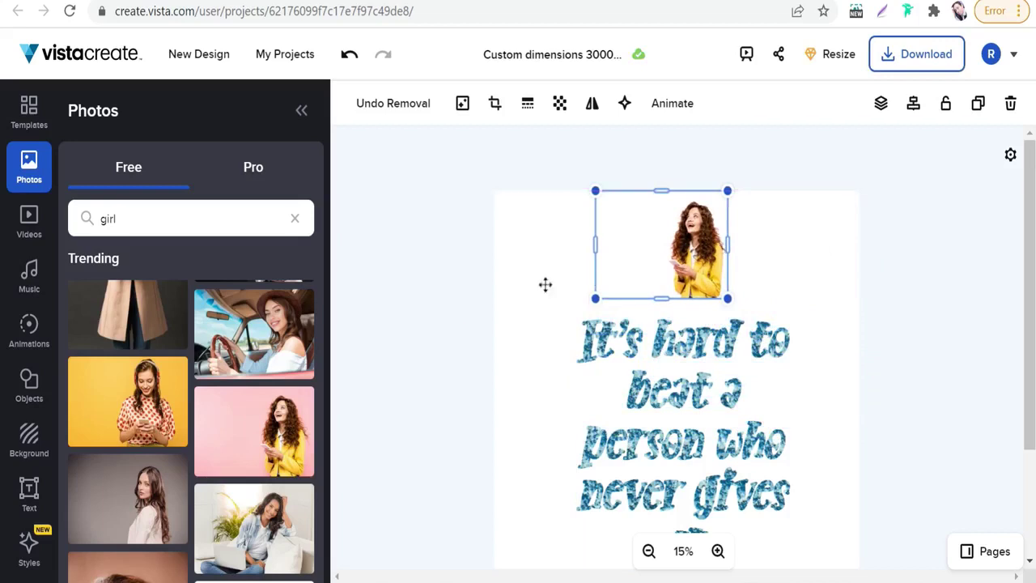
- Search the Objects library for 'heart' and browse the heart results
{"action": "left_click", "coordinate": [27, 403]}
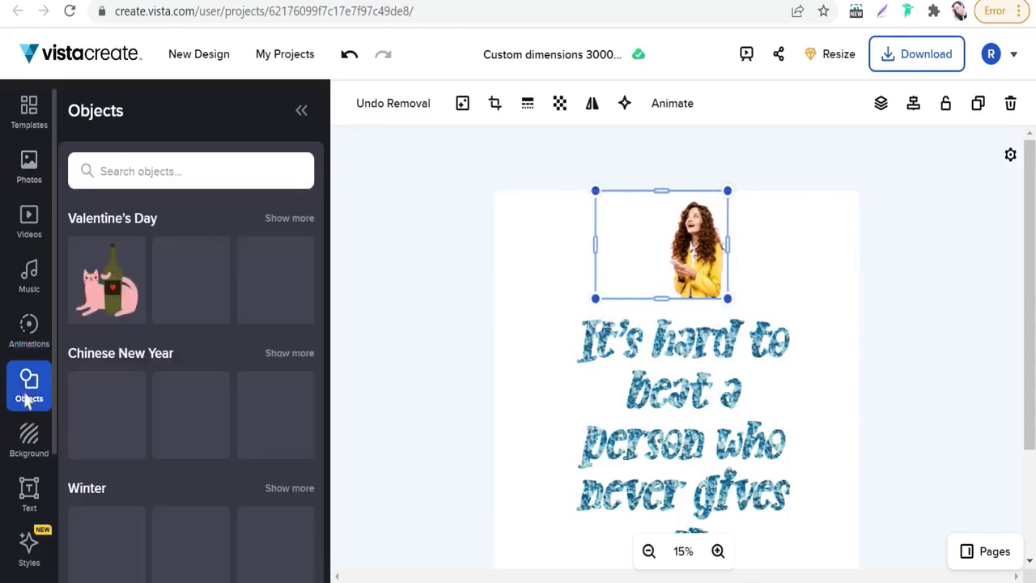
{"action": "left_click", "coordinate": [146, 174]}
{"action": "type", "text": "h"}
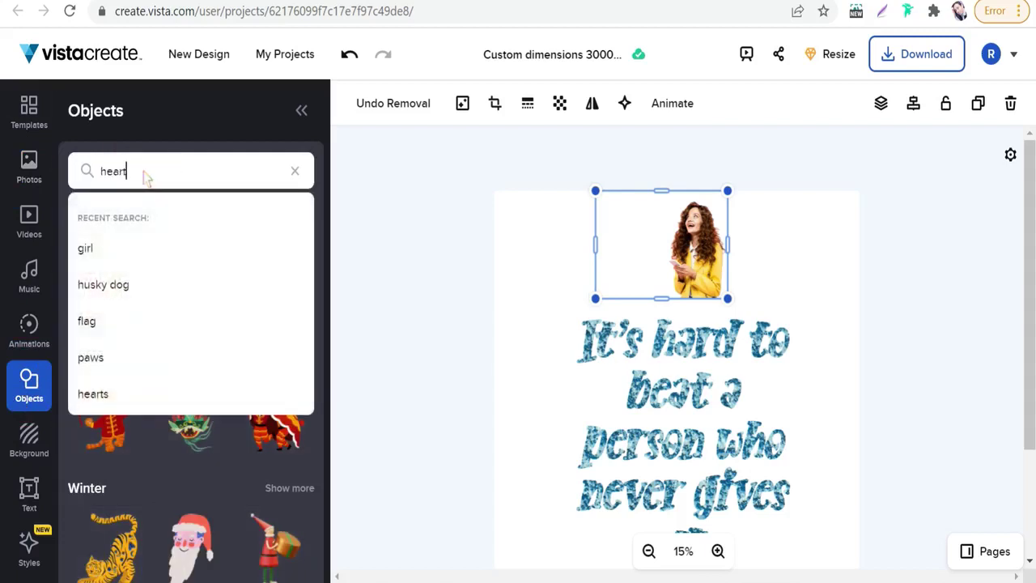
{"action": "type", "text": "eart"}
{"action": "key", "text": "Return"}
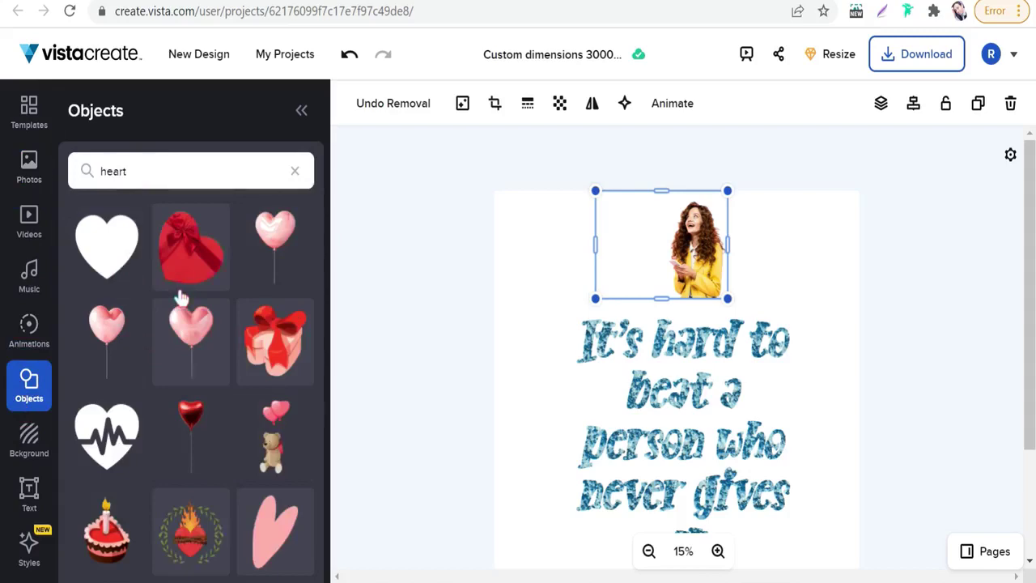
{"action": "scroll", "coordinate": [182, 307], "scroll_direction": "down", "scroll_amount": 3}
{"action": "scroll", "coordinate": [181, 308], "scroll_direction": "down", "scroll_amount": 2}
{"action": "scroll", "coordinate": [186, 357], "scroll_direction": "down", "scroll_amount": 5}
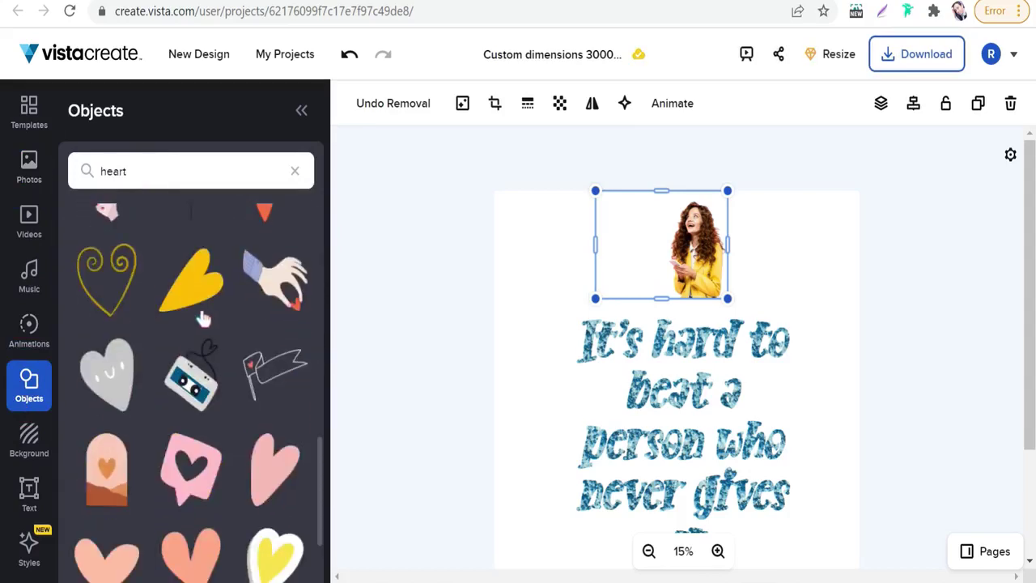
{"action": "scroll", "coordinate": [200, 338], "scroll_direction": "down", "scroll_amount": 10}
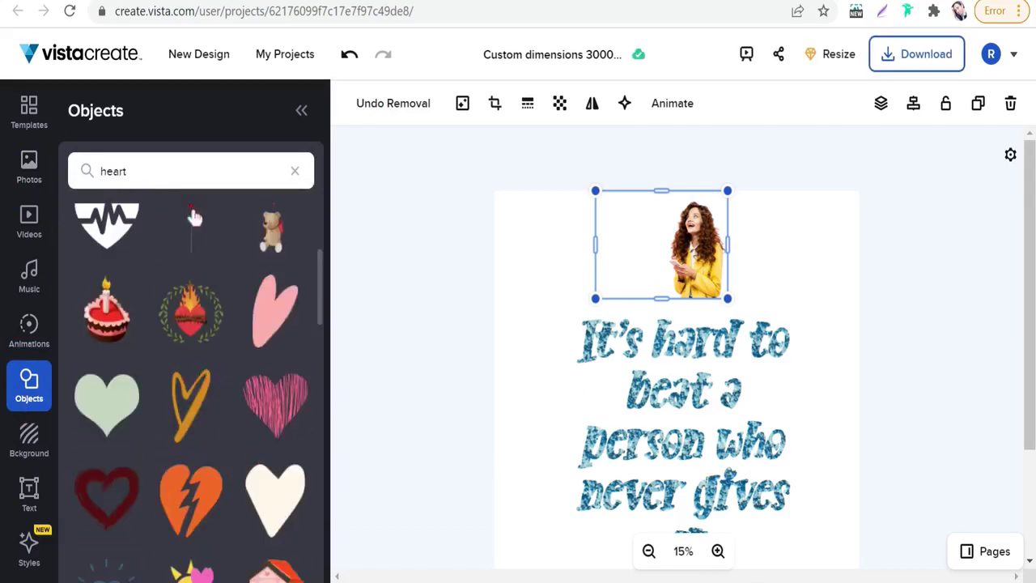
- Replace the search term with 'muscle' and look through the muscle sticker results
{"action": "left_click", "coordinate": [150, 171]}
{"action": "key", "text": "BackSpace"}
{"action": "key", "text": "BackSpace"}
{"action": "key", "text": "BackSpace"}
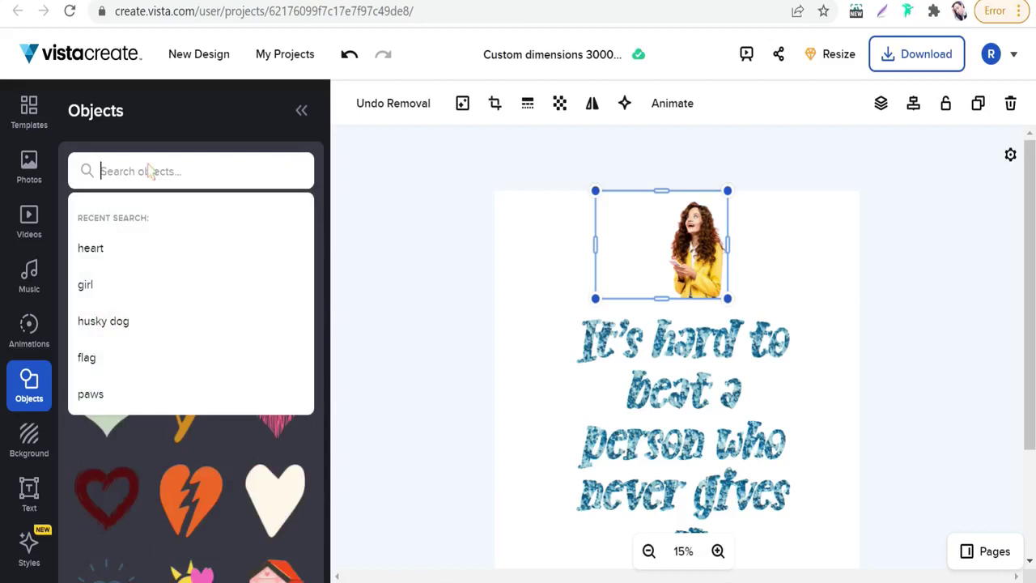
{"action": "type", "text": "muscle"}
{"action": "key", "text": "Return"}
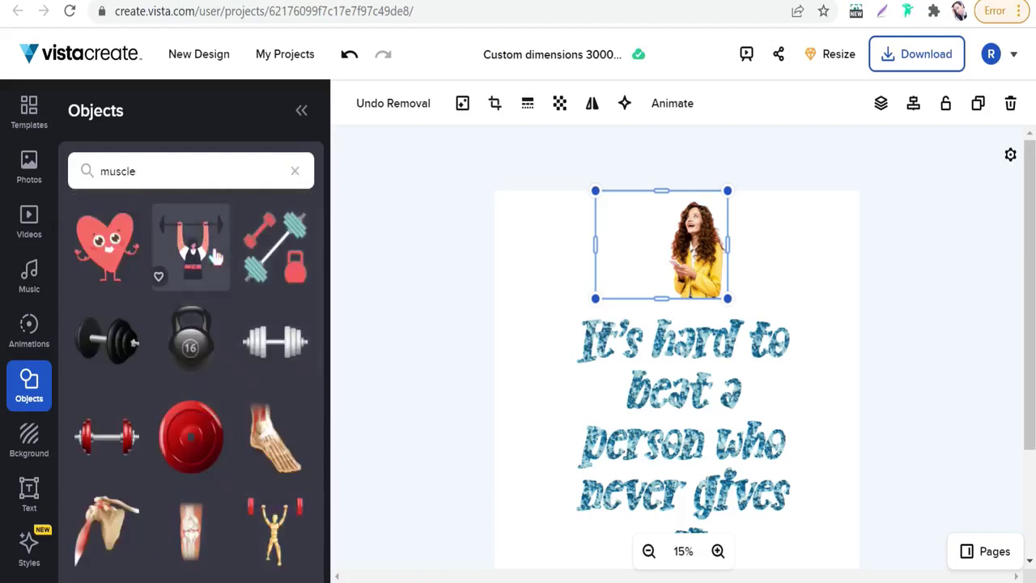
{"action": "scroll", "coordinate": [186, 388], "scroll_direction": "down", "scroll_amount": 10}
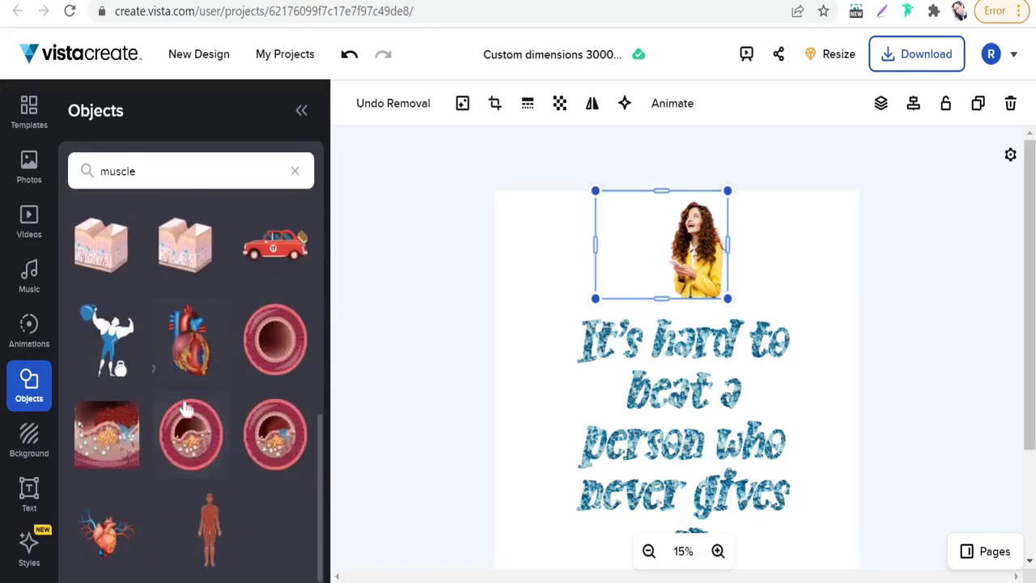
{"action": "scroll", "coordinate": [184, 413], "scroll_direction": "up", "scroll_amount": 10}
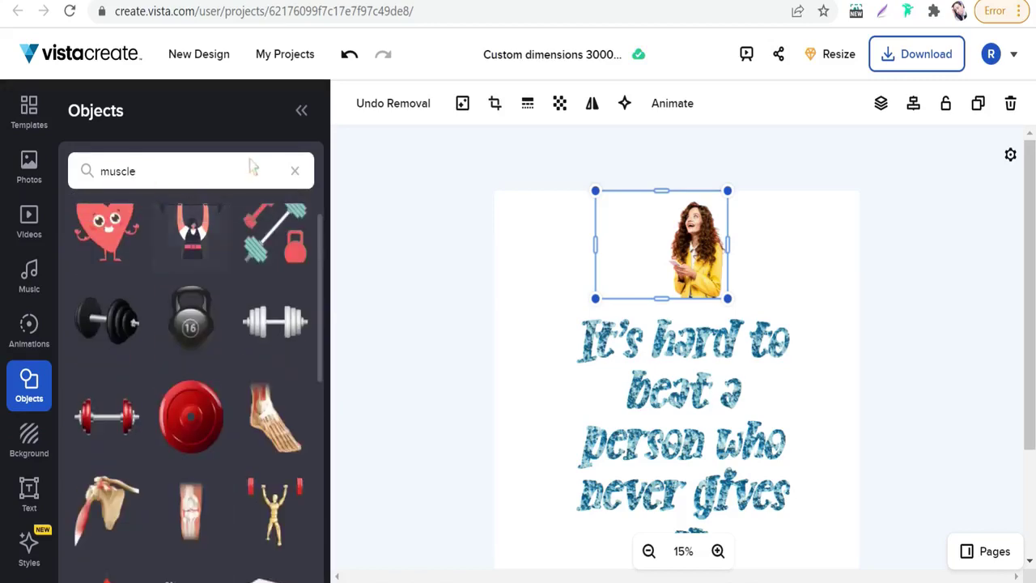
- Clear the search and browse the default categories such as Shapes, Lettering, Arrows and Gradients
{"action": "left_click", "coordinate": [296, 173]}
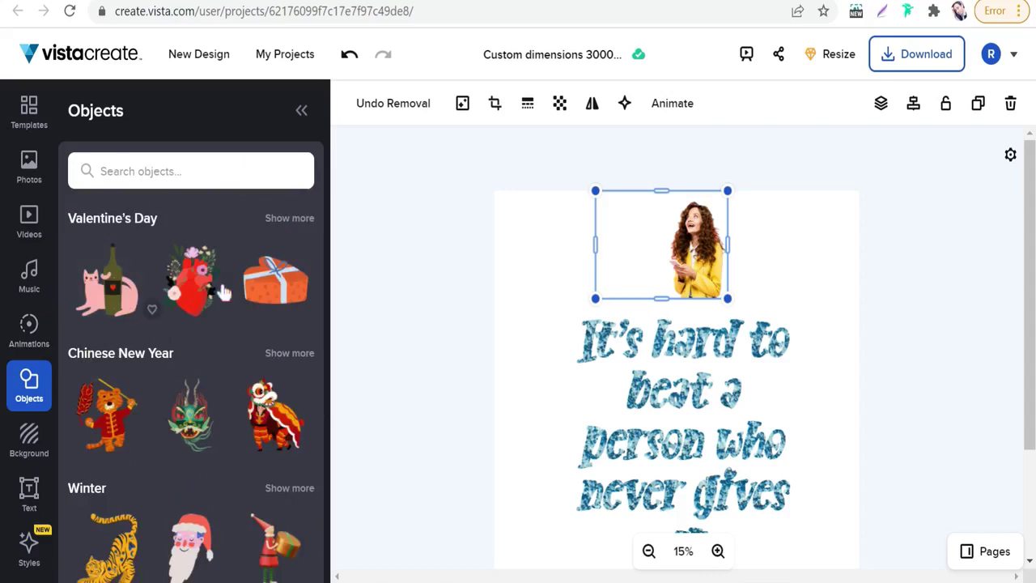
{"action": "scroll", "coordinate": [162, 348], "scroll_direction": "down", "scroll_amount": 1}
{"action": "scroll", "coordinate": [166, 369], "scroll_direction": "down", "scroll_amount": 2}
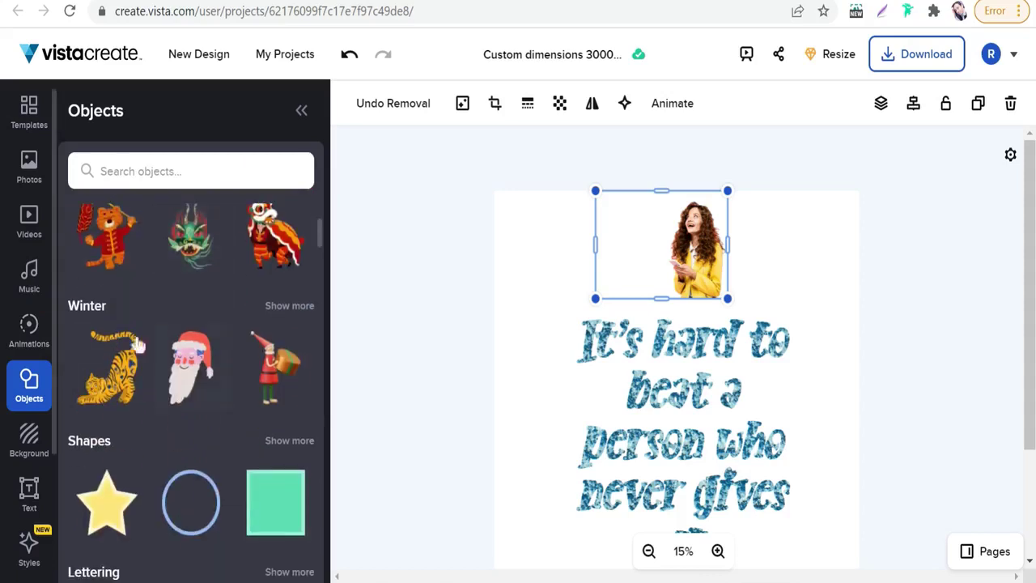
{"action": "scroll", "coordinate": [106, 454], "scroll_direction": "down", "scroll_amount": 1}
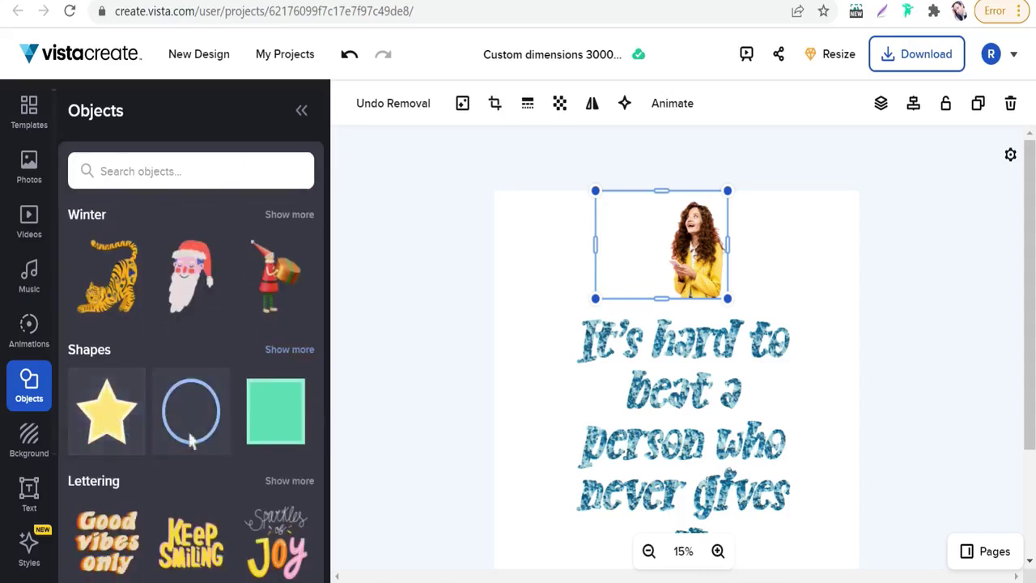
{"action": "scroll", "coordinate": [239, 415], "scroll_direction": "down", "scroll_amount": 1}
{"action": "scroll", "coordinate": [239, 415], "scroll_direction": "down", "scroll_amount": 2}
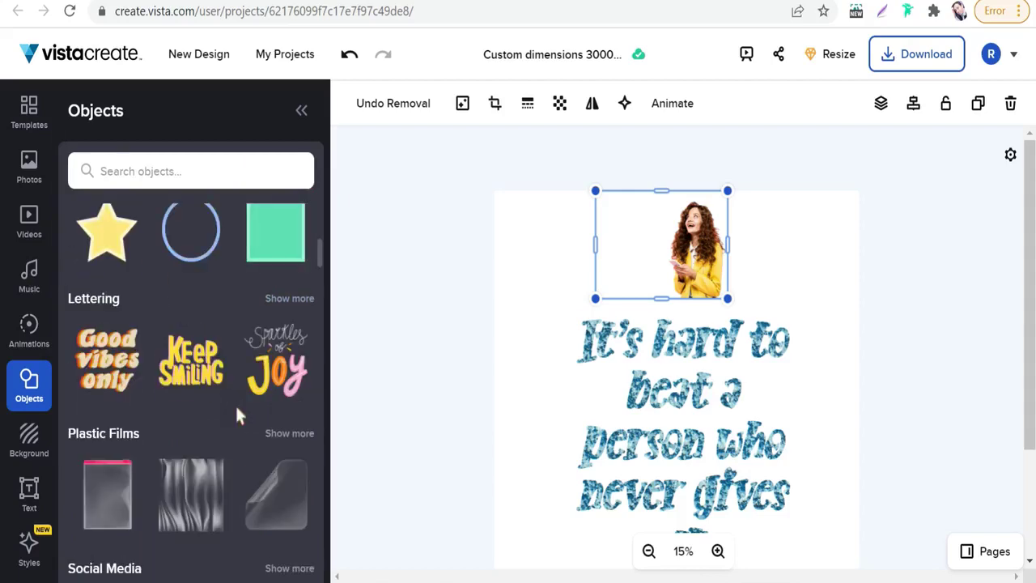
{"action": "scroll", "coordinate": [165, 354], "scroll_direction": "down", "scroll_amount": 3}
{"action": "scroll", "coordinate": [146, 304], "scroll_direction": "up", "scroll_amount": 2}
{"action": "scroll", "coordinate": [116, 409], "scroll_direction": "down", "scroll_amount": 4}
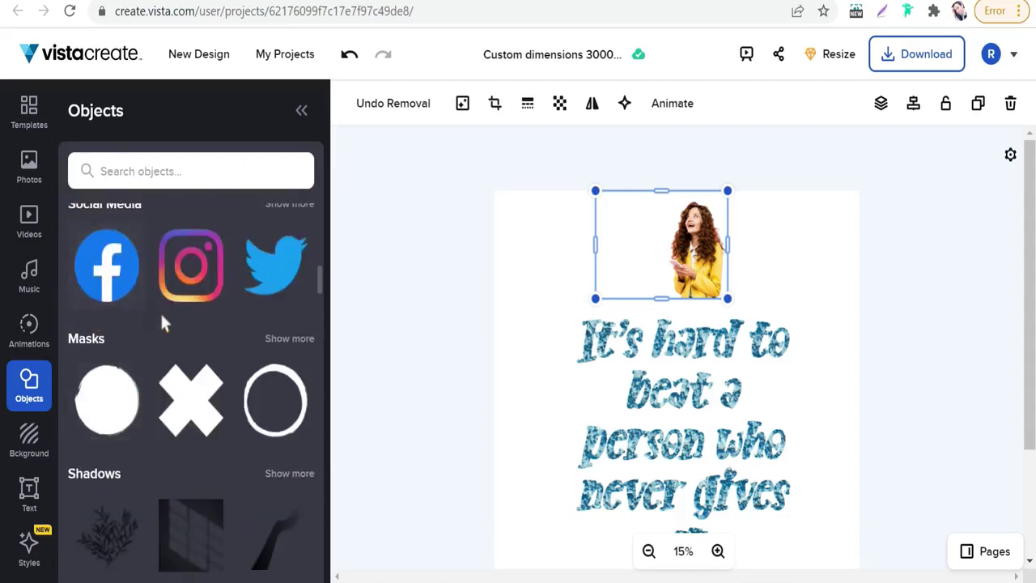
{"action": "scroll", "coordinate": [121, 340], "scroll_direction": "up", "scroll_amount": 2}
{"action": "scroll", "coordinate": [85, 340], "scroll_direction": "down", "scroll_amount": 4}
{"action": "scroll", "coordinate": [91, 405], "scroll_direction": "down", "scroll_amount": 2}
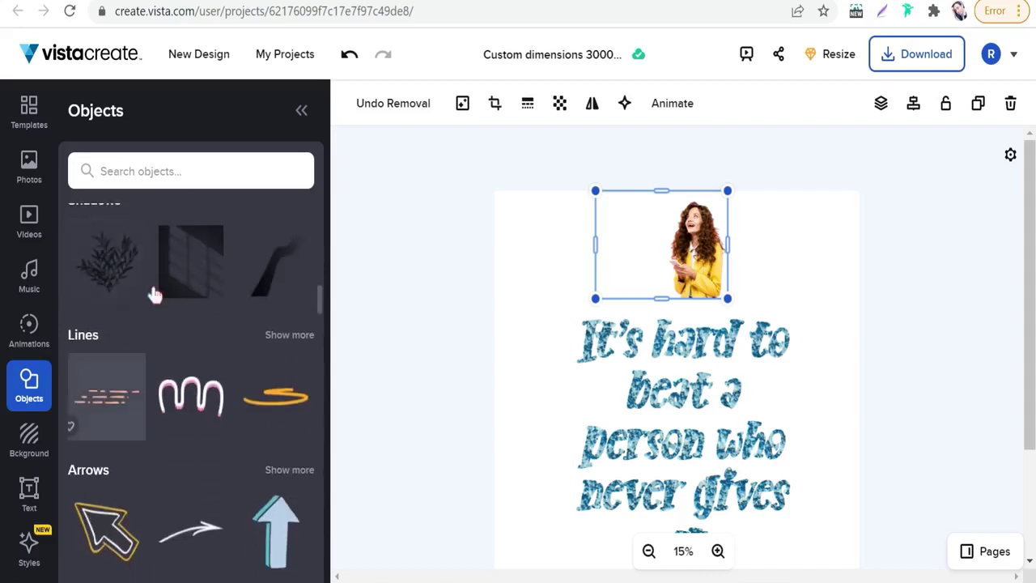
{"action": "scroll", "coordinate": [110, 431], "scroll_direction": "down", "scroll_amount": 2}
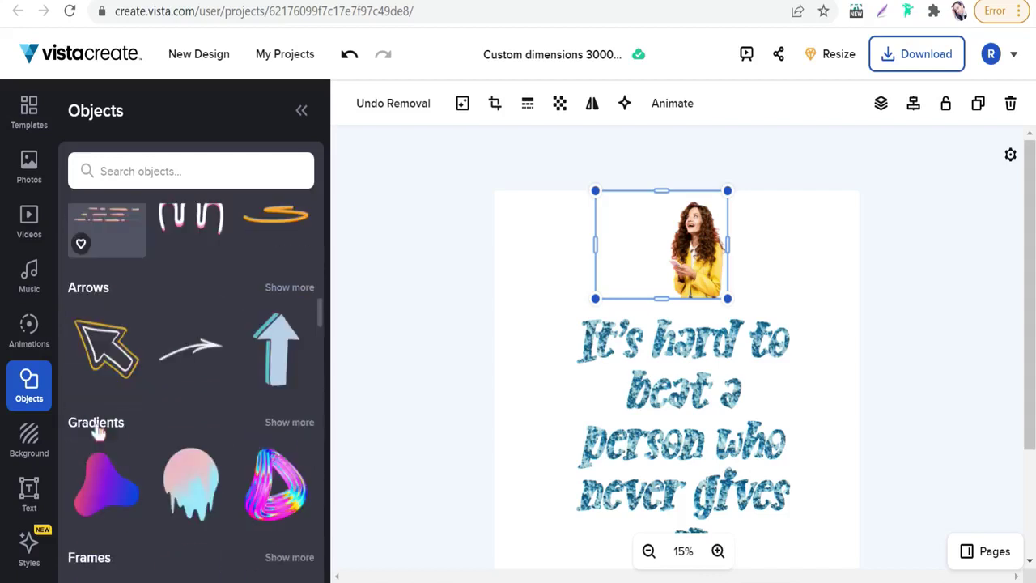
{"action": "scroll", "coordinate": [202, 381], "scroll_direction": "down", "scroll_amount": 2}
{"action": "scroll", "coordinate": [218, 430], "scroll_direction": "down", "scroll_amount": 3}
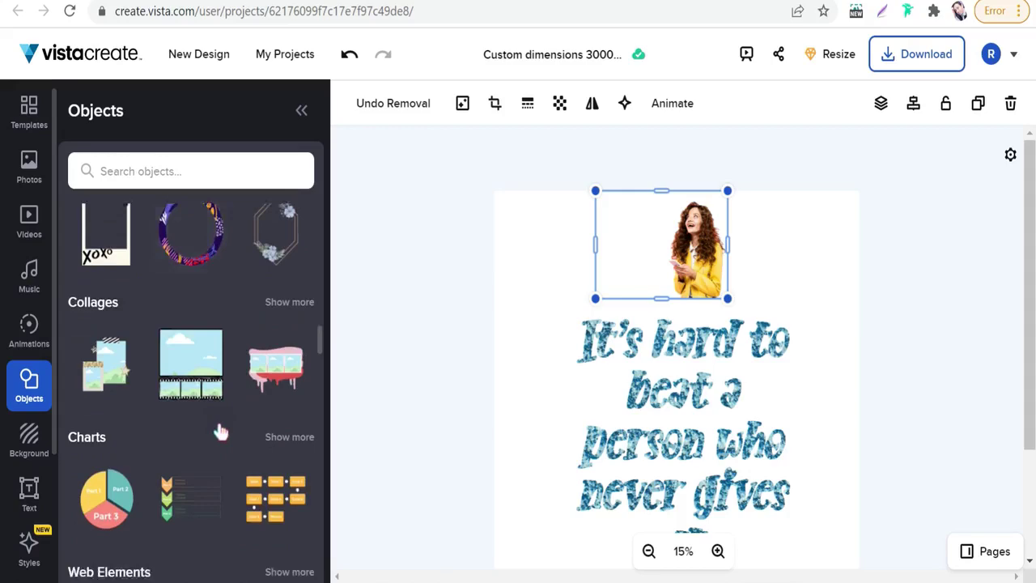
{"action": "scroll", "coordinate": [217, 430], "scroll_direction": "up", "scroll_amount": 12}
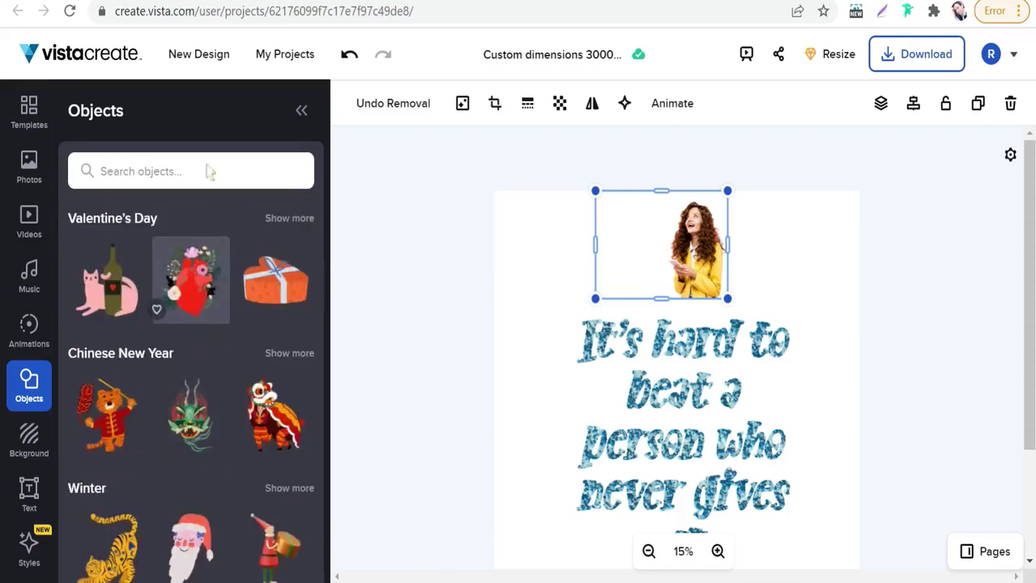
- Search objects for 'heart' and add the pink scribbled heart, shrunk small at top-right beside the girl
{"action": "left_click", "coordinate": [184, 181]}
{"action": "type", "text": "heart"}
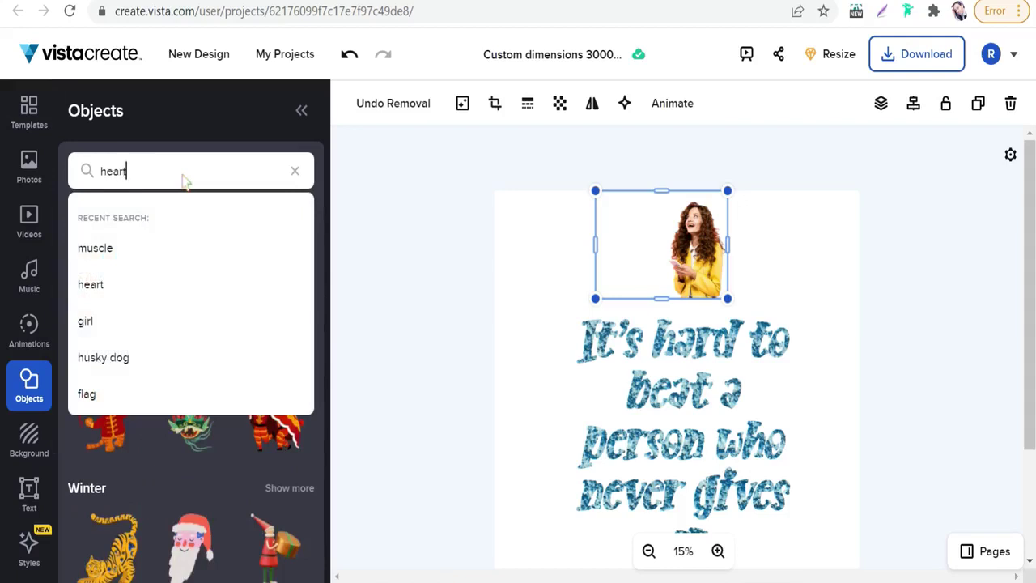
{"action": "key", "text": "Return"}
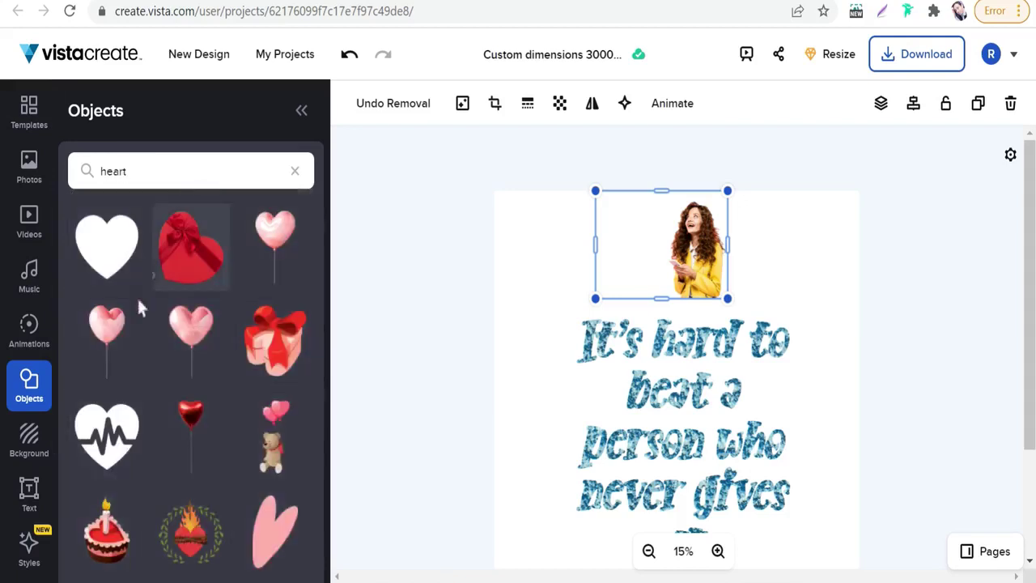
{"action": "scroll", "coordinate": [162, 340], "scroll_direction": "down", "scroll_amount": 2}
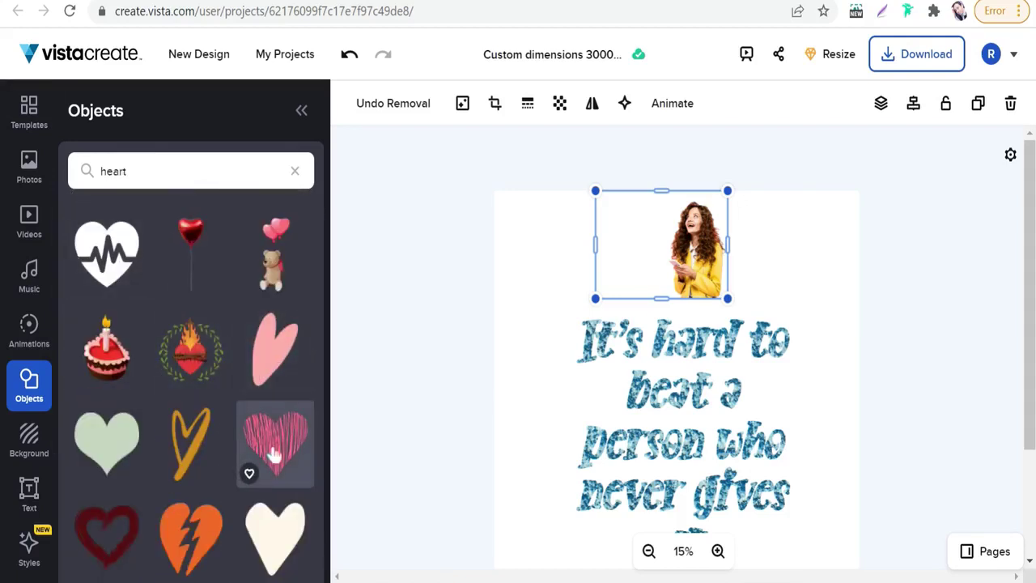
{"action": "left_click", "coordinate": [275, 455]}
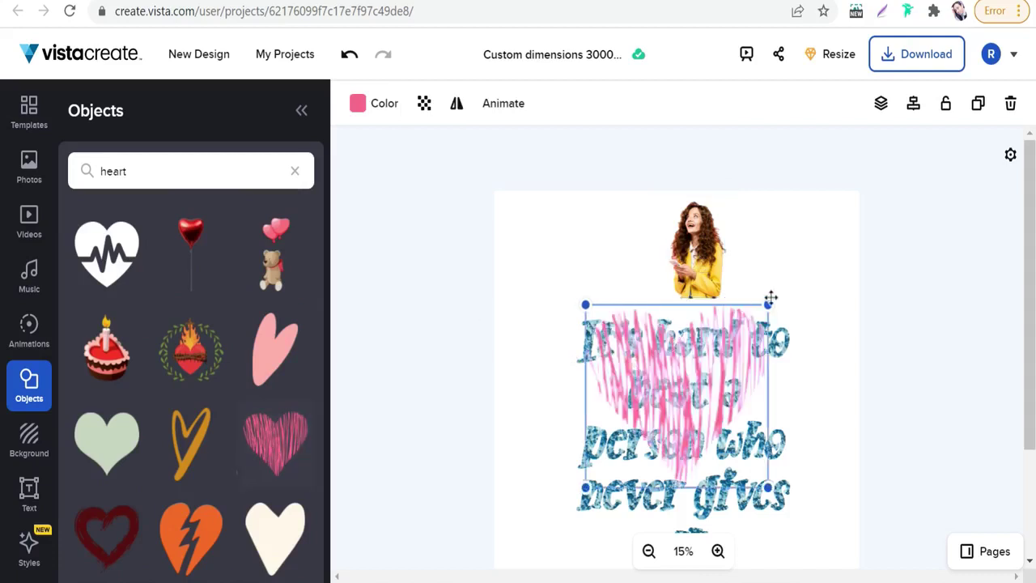
{"action": "mouse_move", "coordinate": [768, 310]}
{"action": "left_mouse_down"}
{"action": "mouse_move", "coordinate": [773, 302]}
{"action": "mouse_move", "coordinate": [641, 433]}
{"action": "mouse_move", "coordinate": [627, 423]}
{"action": "mouse_move", "coordinate": [800, 248]}
{"action": "left_mouse_up"}
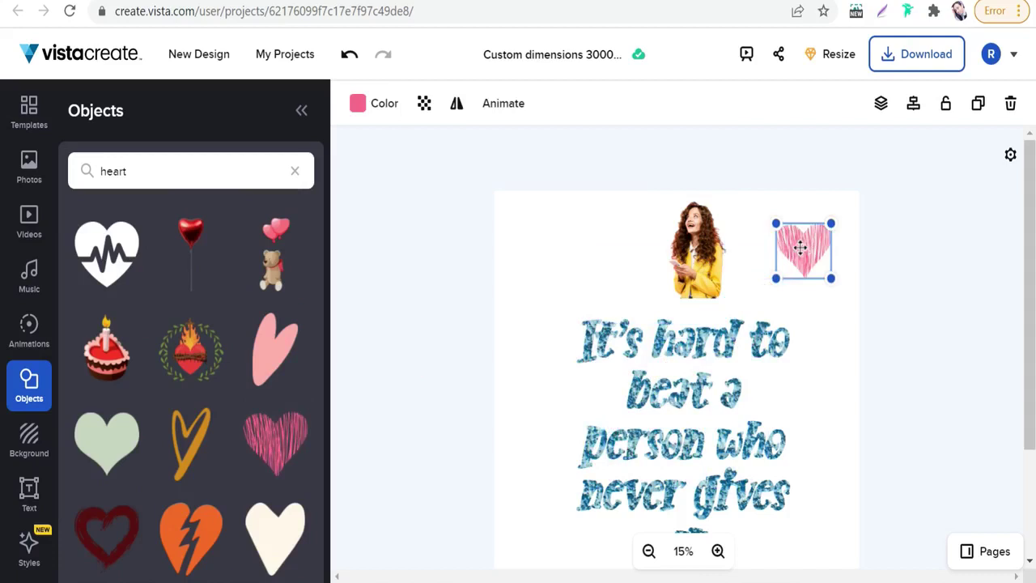
- Recolour the scribbled heart with the dark blue Image Colors swatch and move it slightly lower
{"action": "left_click", "coordinate": [364, 112]}
{"action": "scroll", "coordinate": [204, 419], "scroll_direction": "down", "scroll_amount": 2}
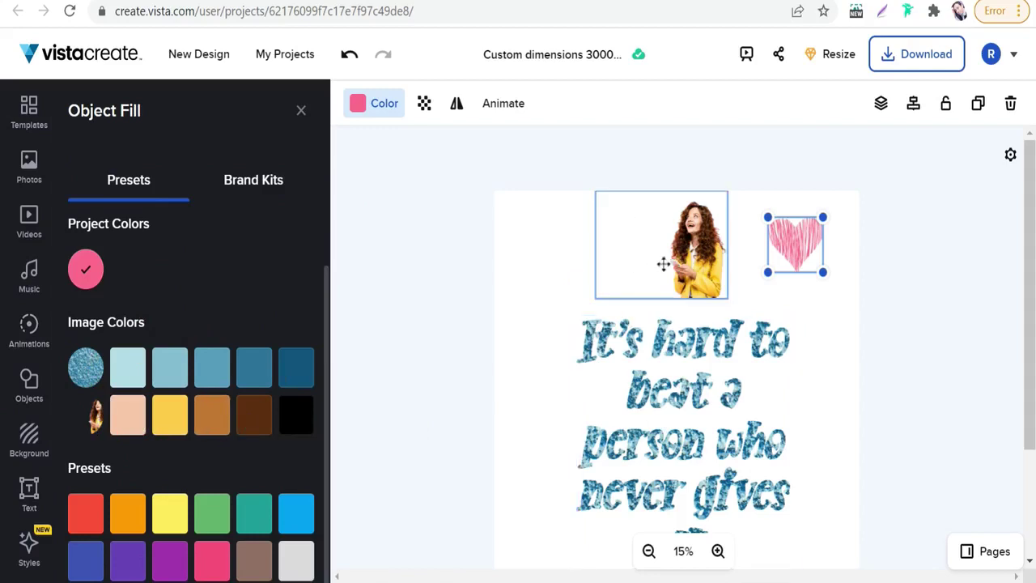
{"action": "scroll", "coordinate": [190, 397], "scroll_direction": "down", "scroll_amount": 1}
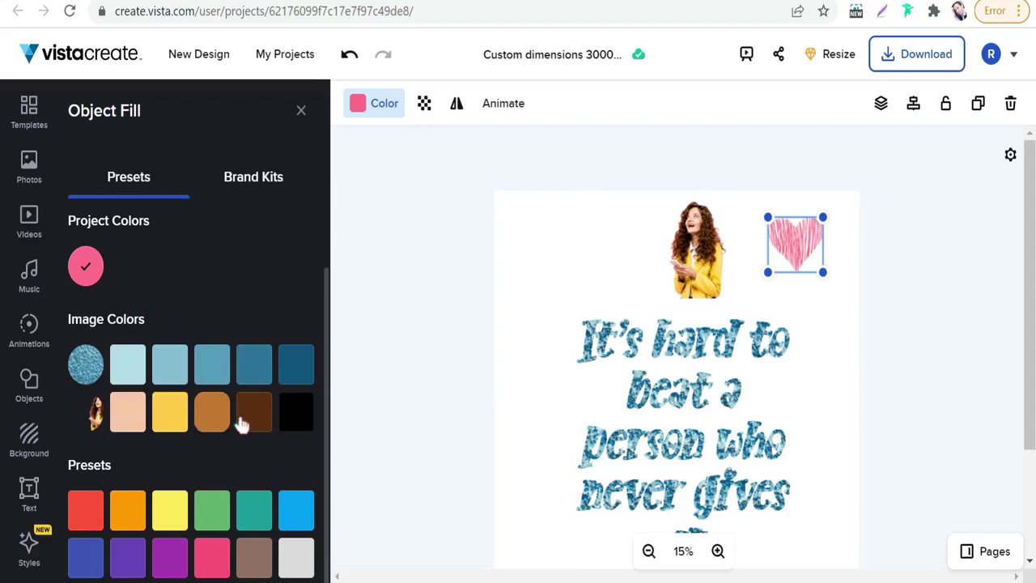
{"action": "left_click", "coordinate": [183, 377]}
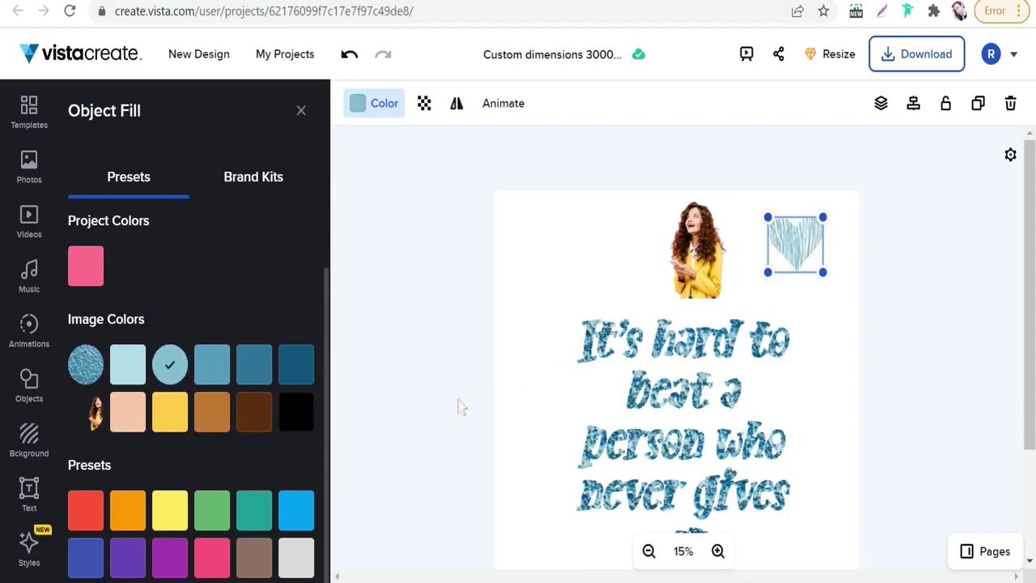
{"action": "left_click", "coordinate": [298, 377]}
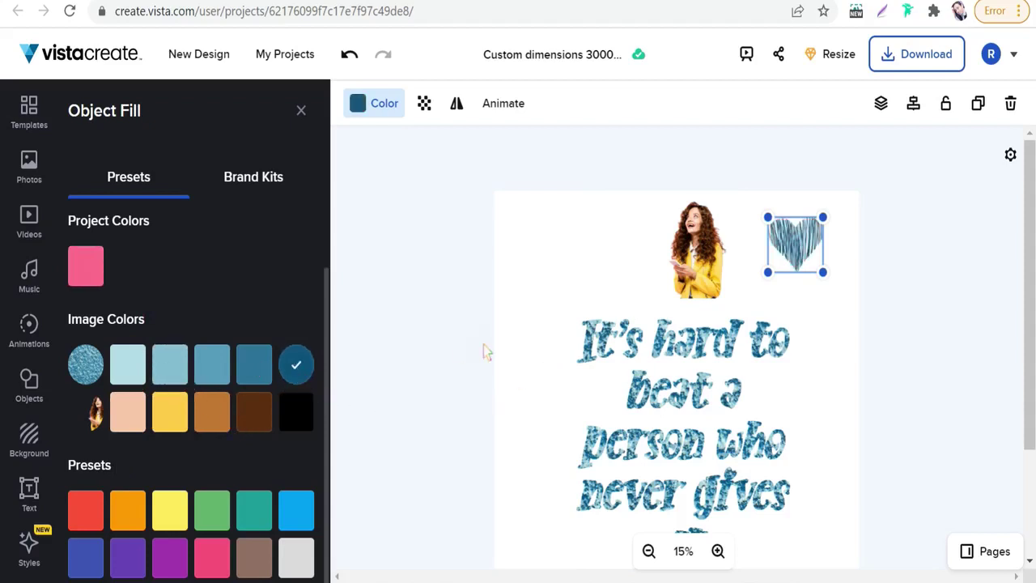
{"action": "left_click_drag", "start_coordinate": [798, 251], "coordinate": [801, 289]}
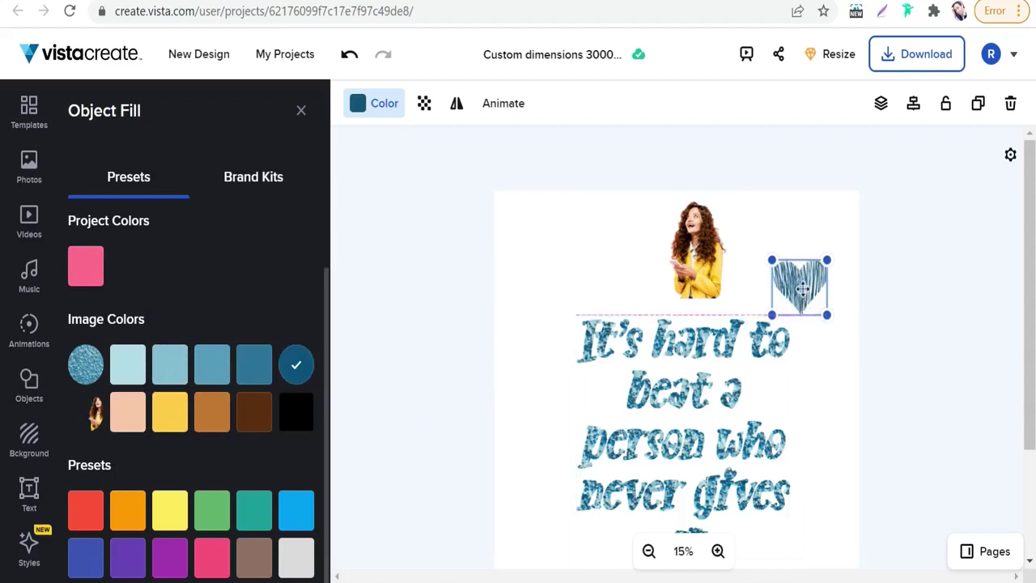
{"action": "left_click", "coordinate": [805, 377]}
{"action": "scroll", "coordinate": [243, 486], "scroll_direction": "down", "scroll_amount": 2}
{"action": "scroll", "coordinate": [371, 494], "scroll_direction": "down", "scroll_amount": 1}
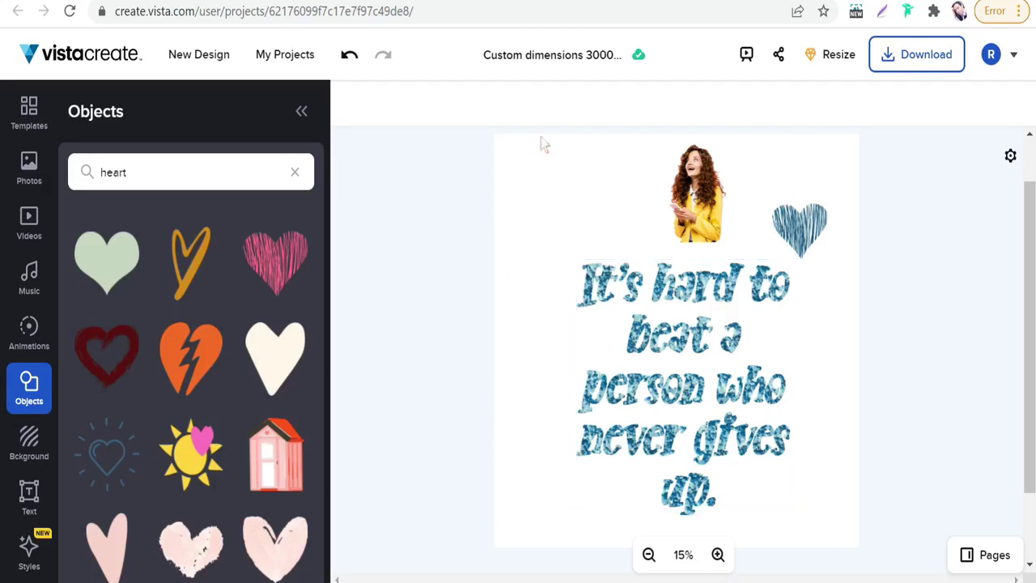
- Open Download settings, which offers JPG, PNG, PNG transparent and PDF formats
{"action": "left_click", "coordinate": [903, 70]}
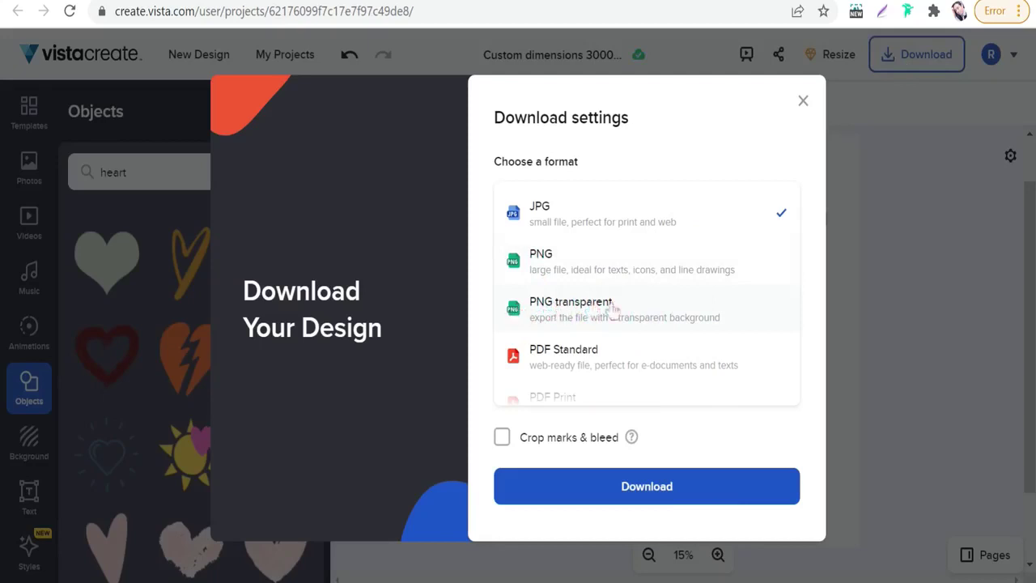
- Choose 'PNG transparent' as the file format and start the design download
{"action": "left_click", "coordinate": [577, 312]}
{"action": "left_click", "coordinate": [632, 489]}
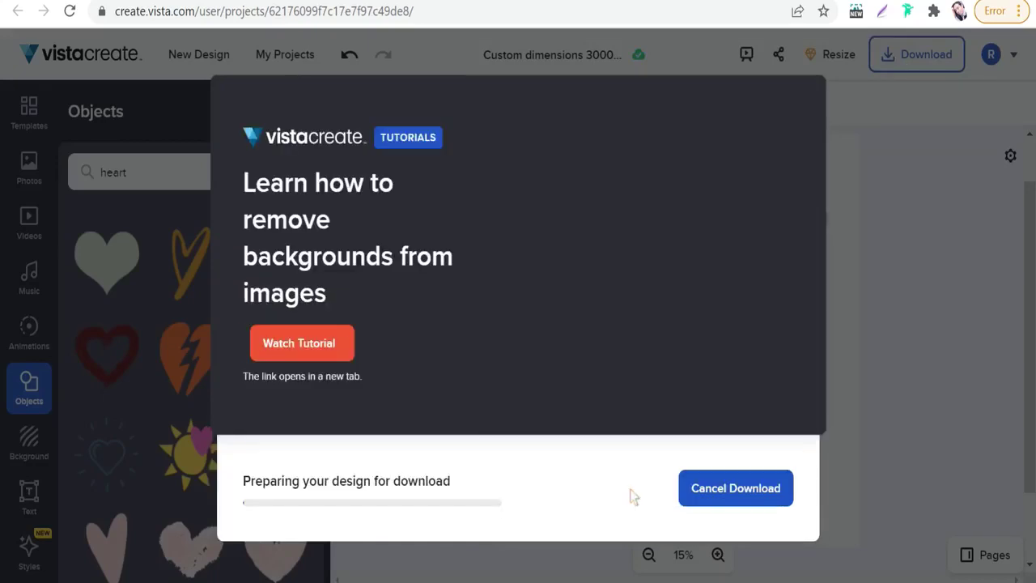